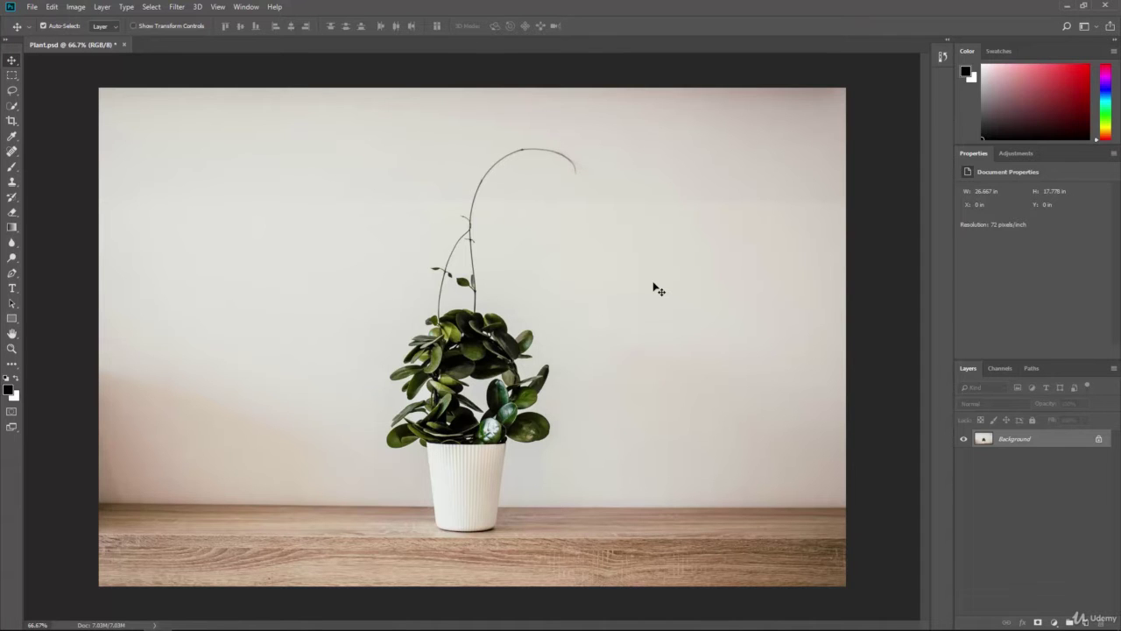
- Zoom into the plant's leaves up to 3200% and examine the individual pixels around the small bright gaps
key("ctrl")
key("ctrl+plus")
key("ctrl+plus")
key("ctrl+plus")
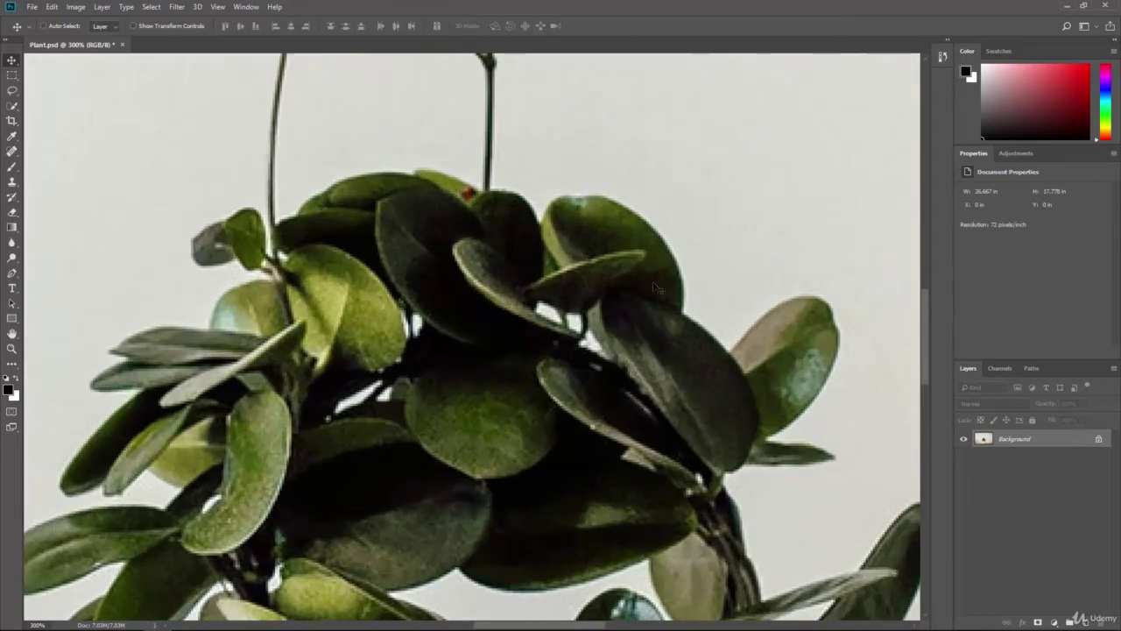
key("ctrl+plus")
key("ctrl+plus")
key("ctrl+plus")
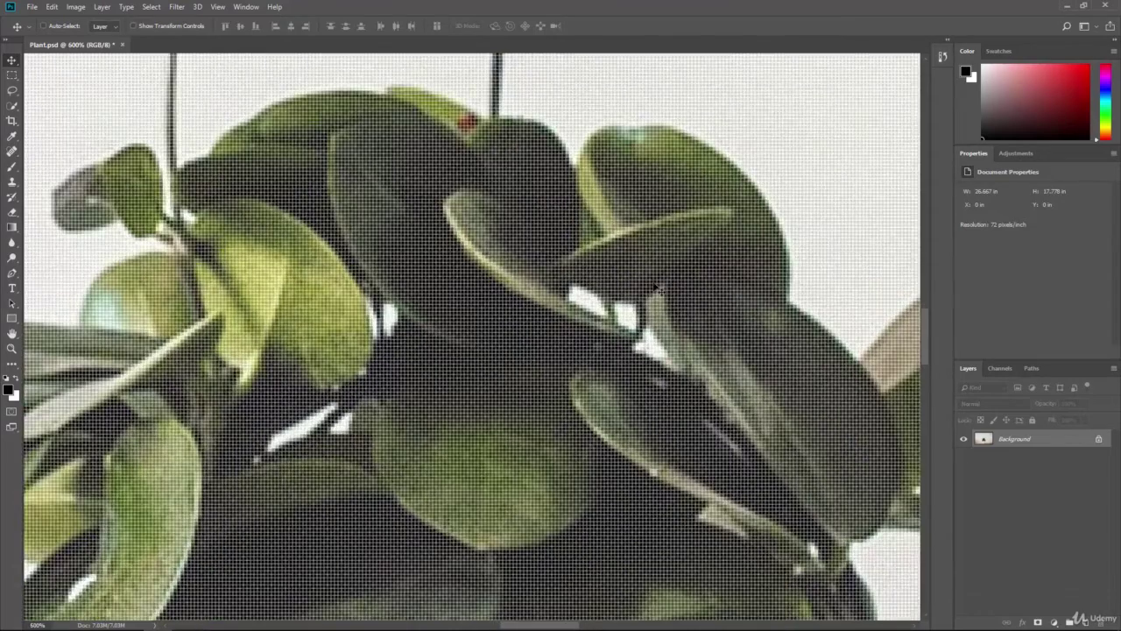
key("ctrl+plus")
key("ctrl+plus")
key("ctrl+plus")
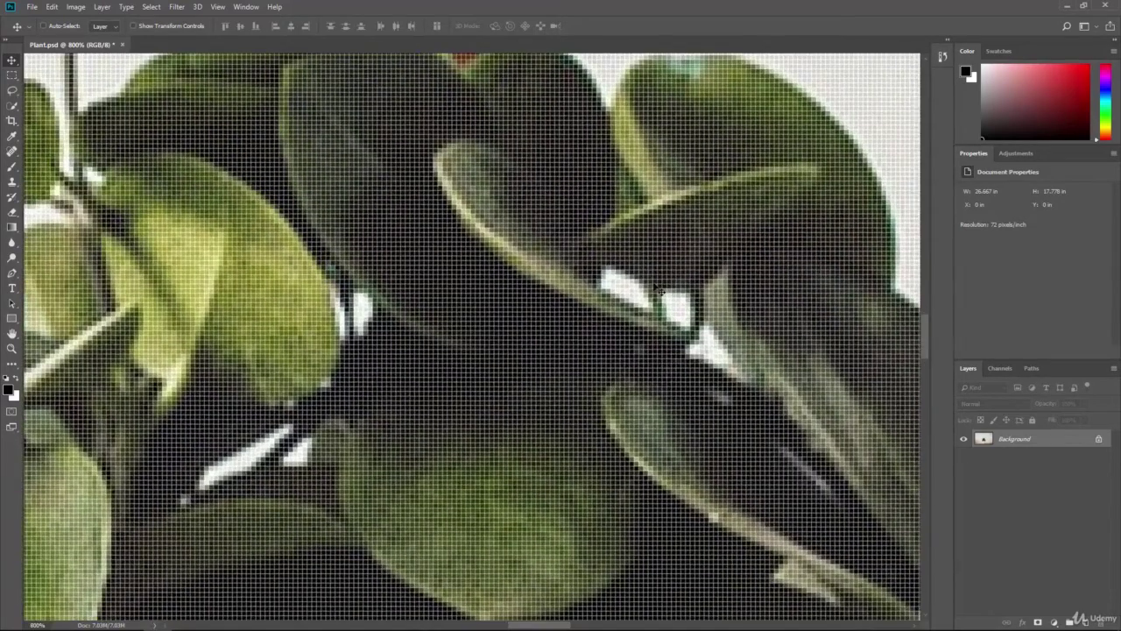
key("ctrl+plus")
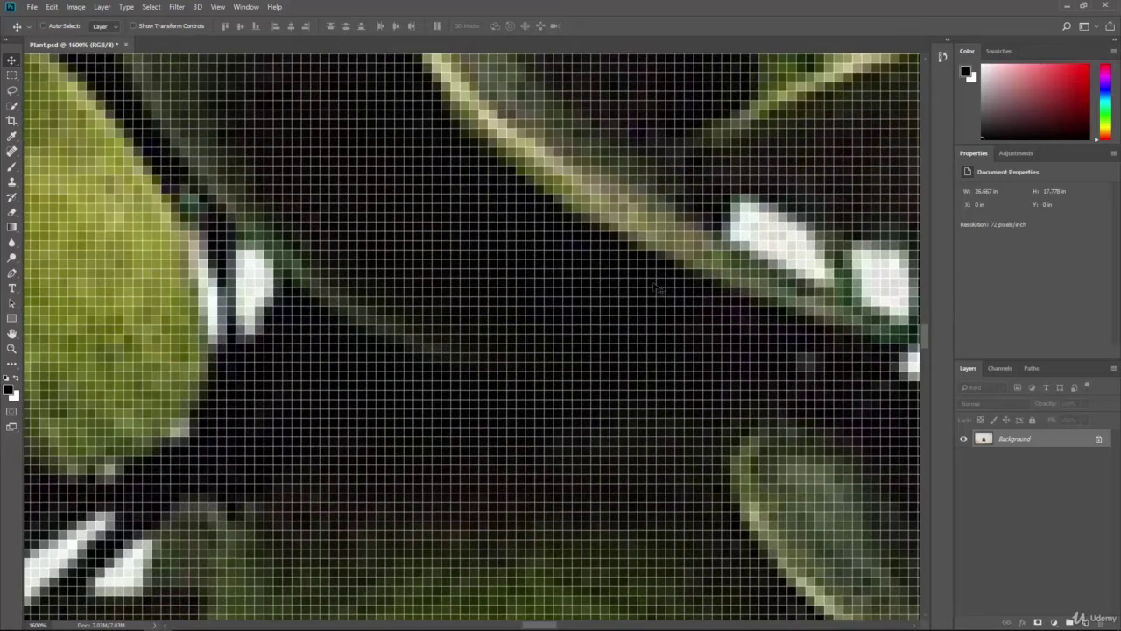
key("ctrl+plus")
key("ctrl+plus")
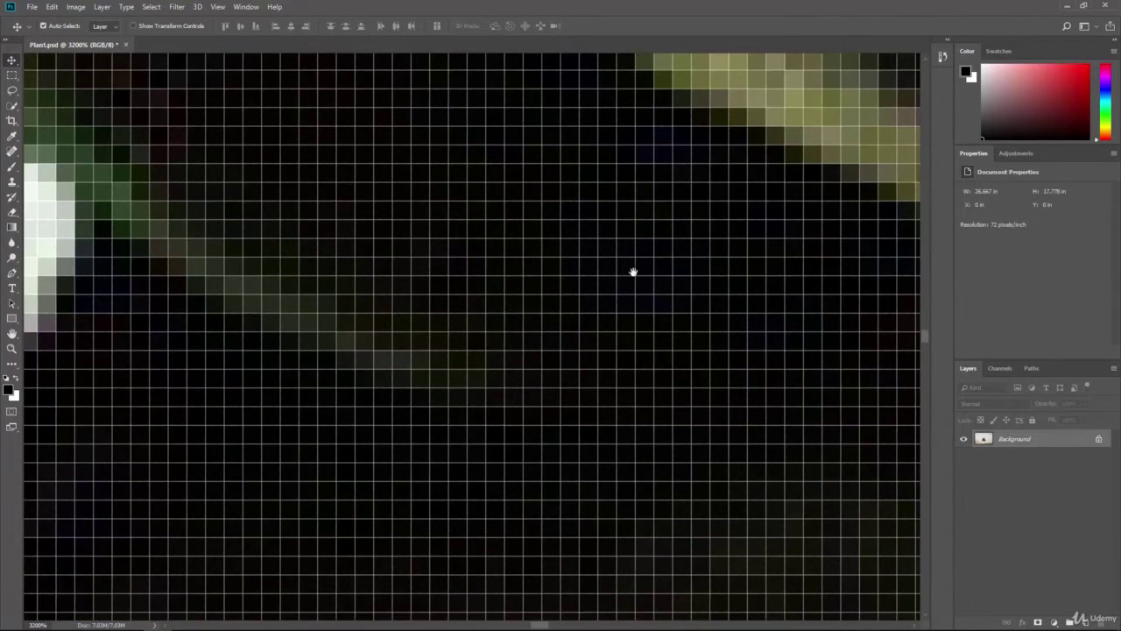
left_click_drag(633, 271, 416, 335)
left_click_drag(583, 265, 400, 368)
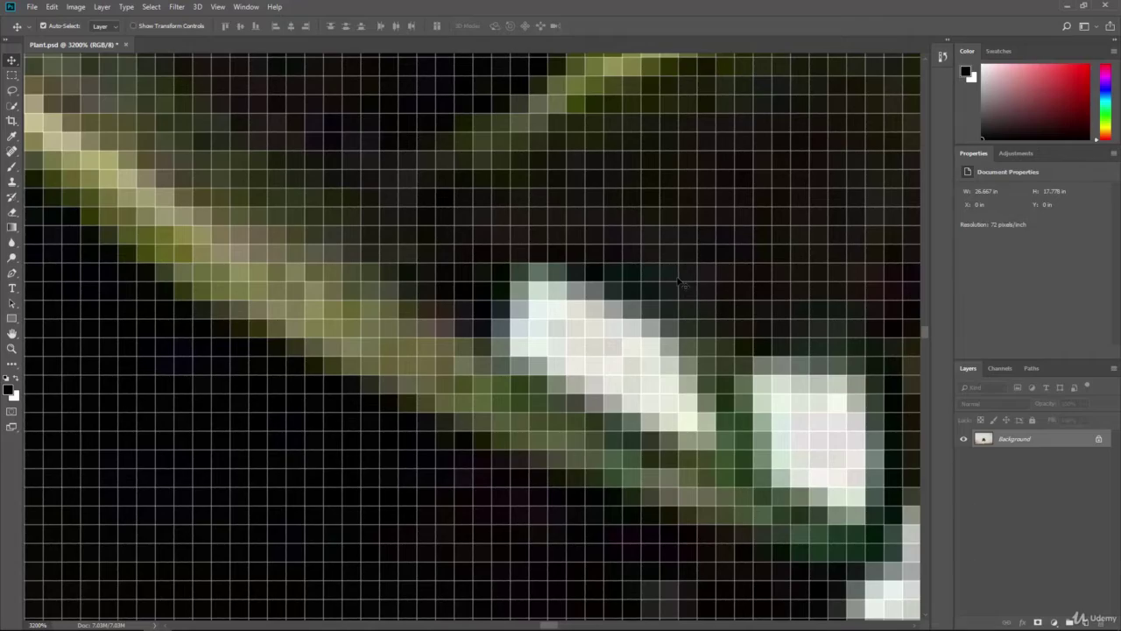
- Zoom back out to 66.67% to view the whole plant photo
key("ctrl+minus")
key("ctrl+minus")
key("ctrl+minus")
key("ctrl+minus")
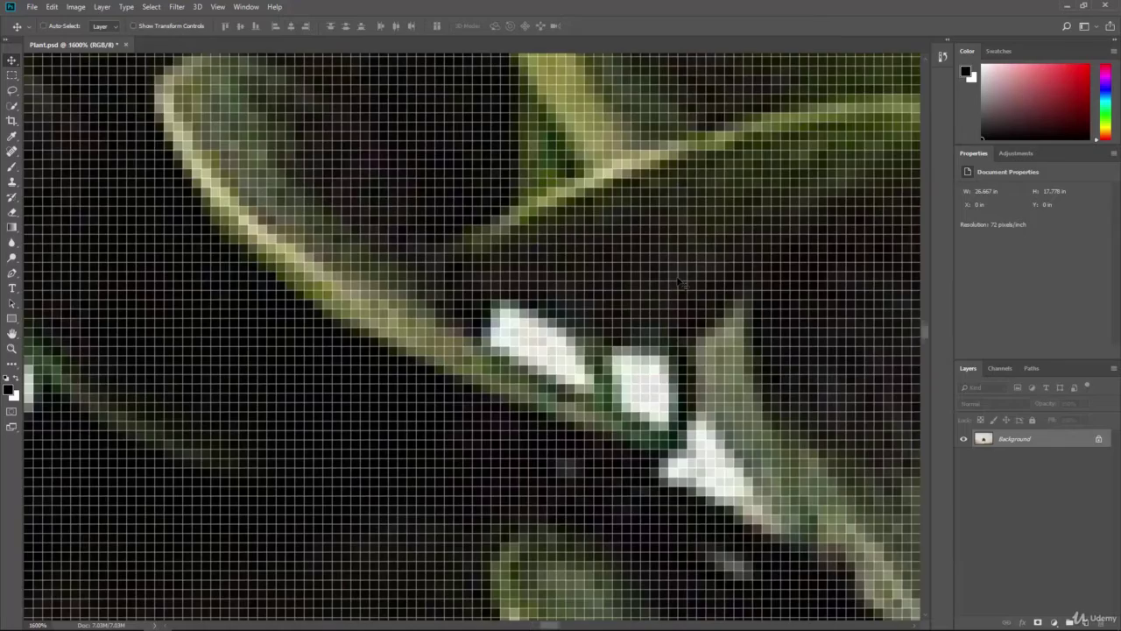
key("ctrl+minus")
key("ctrl+minus")
key("ctrl+minus")
key("ctrl+minus")
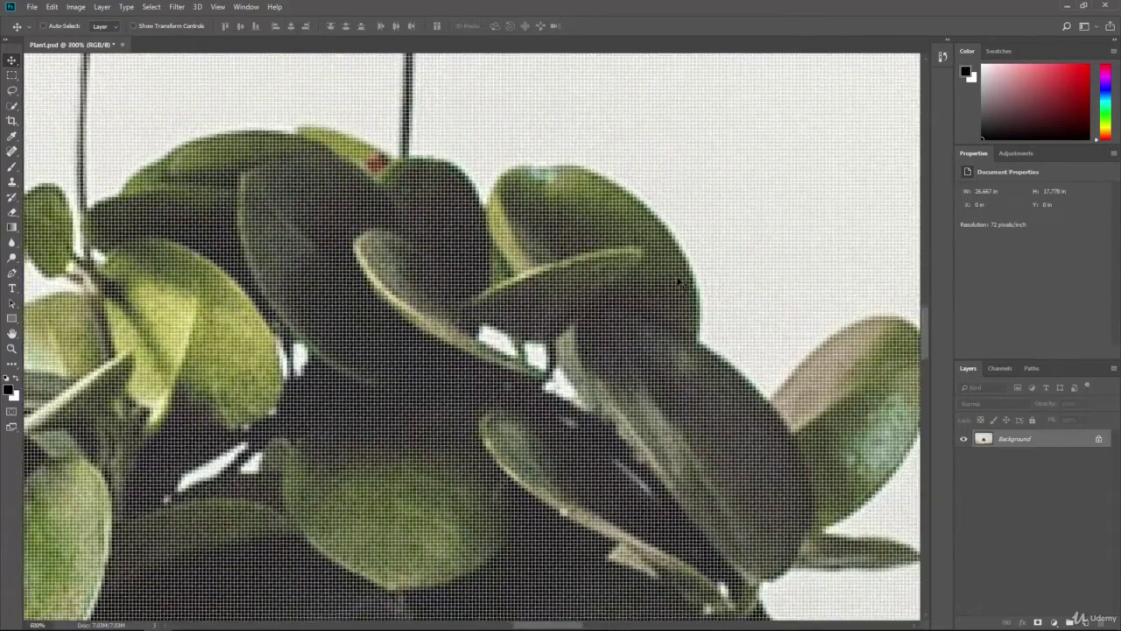
key("ctrl+minus")
key("ctrl+minus")
key("ctrl+minus")
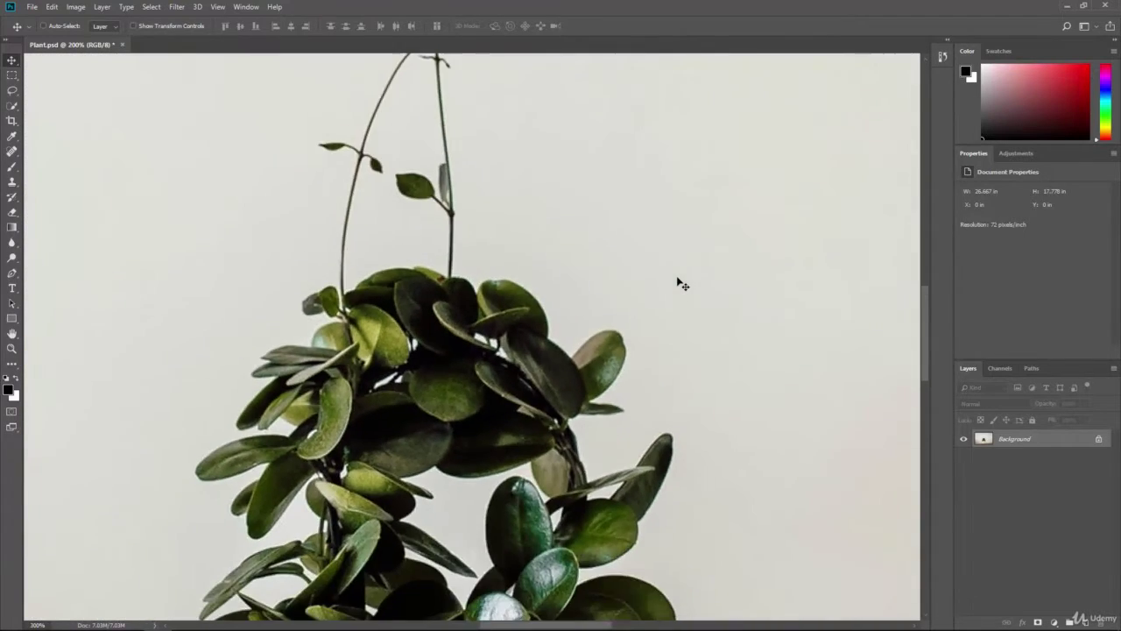
key("ctrl+minus")
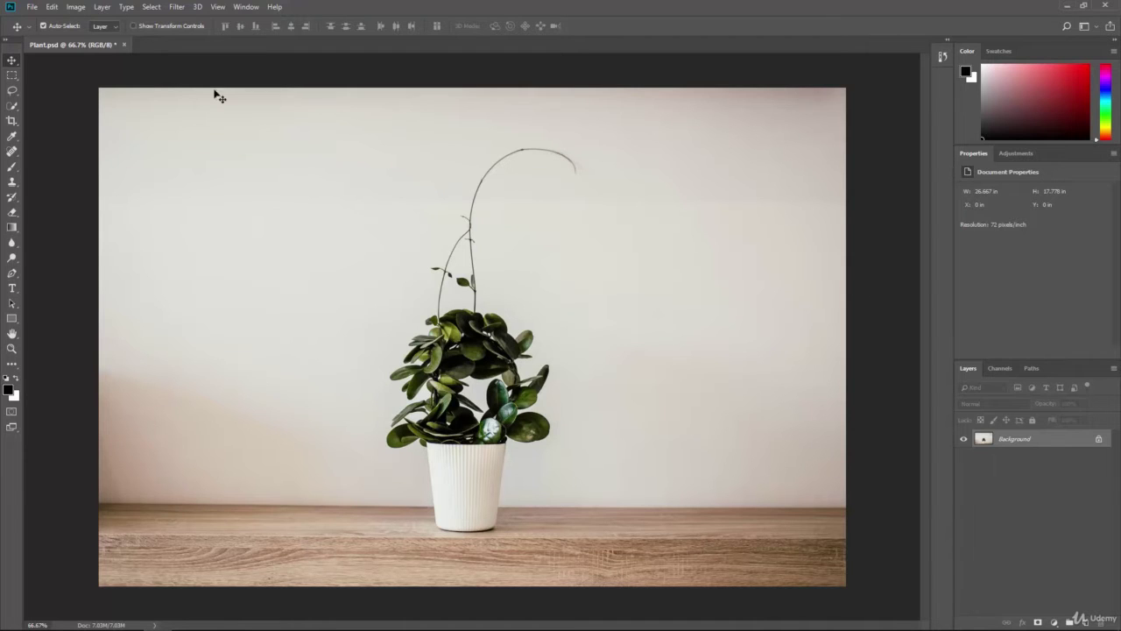
- Set the ruler units to Pixels in the Units & Rulers preferences
left_click(53, 7)
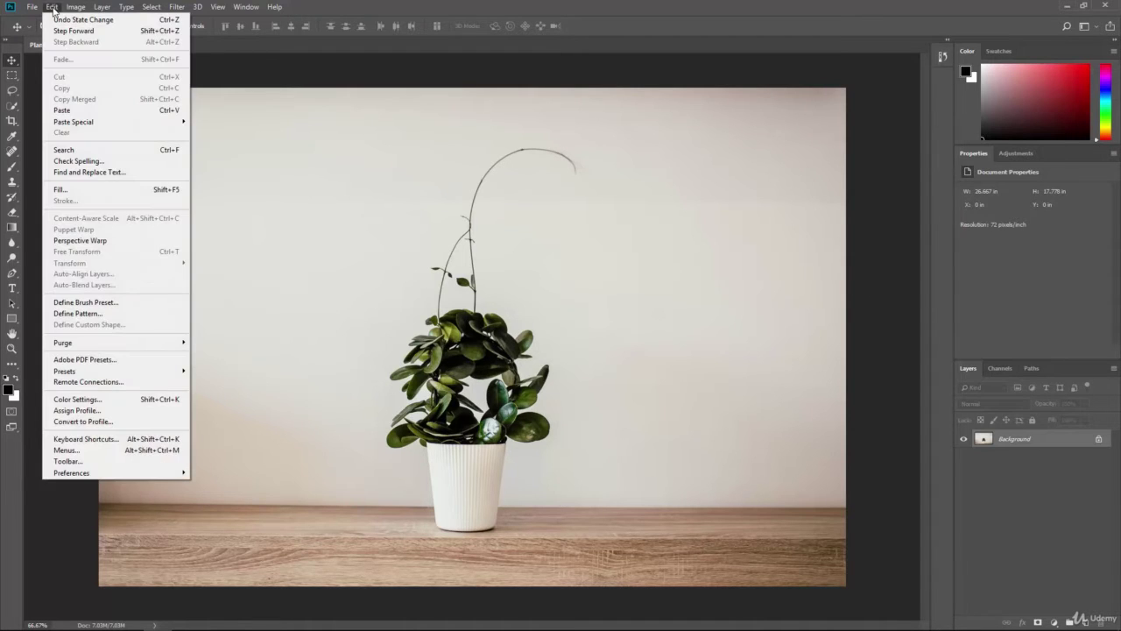
mouse_move(124, 476)
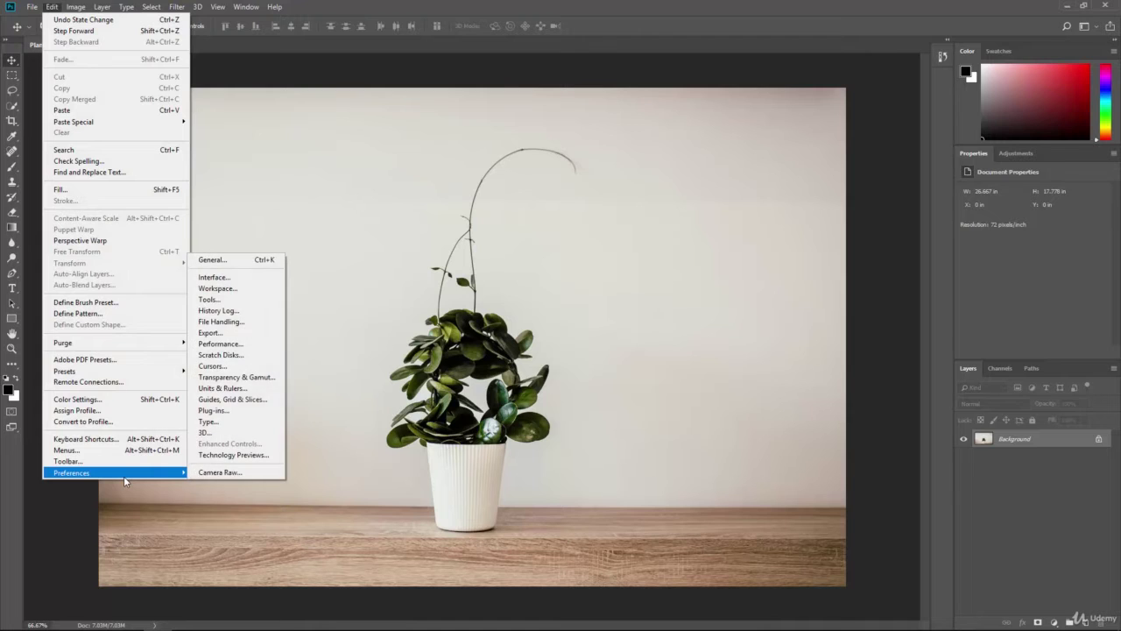
left_click(223, 388)
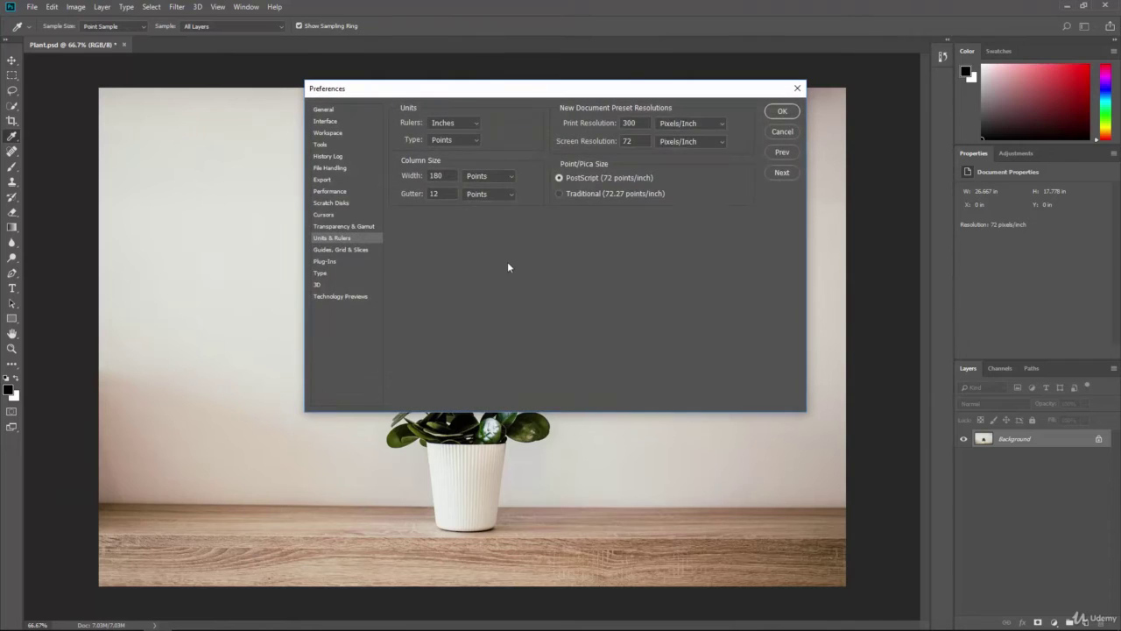
left_click(441, 126)
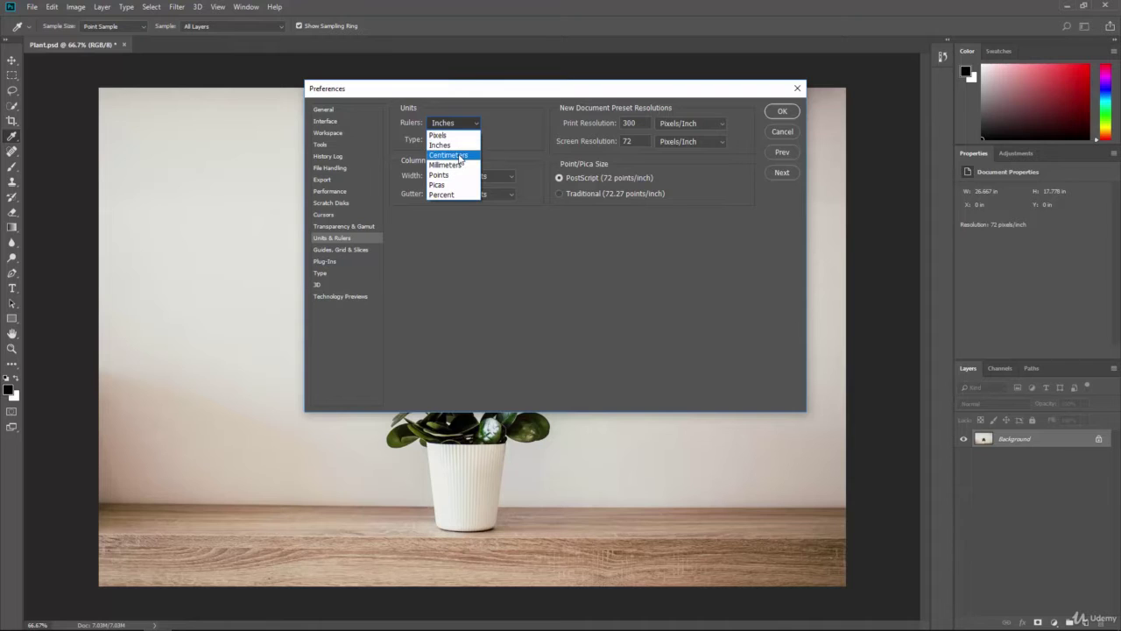
left_click(453, 127)
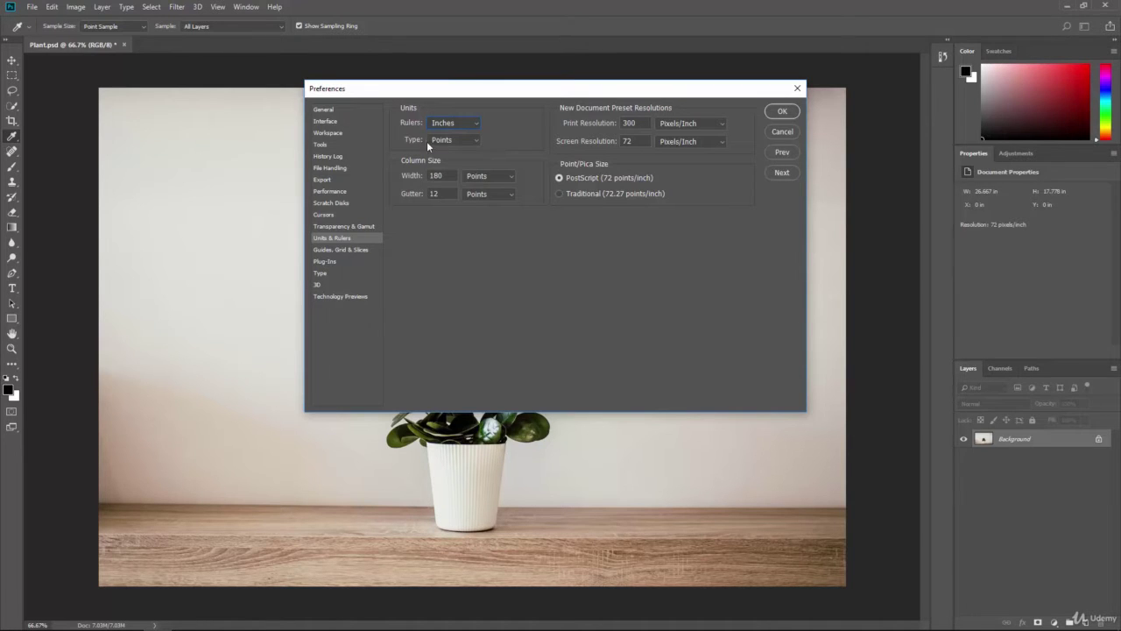
left_click(438, 140)
left_click(443, 123)
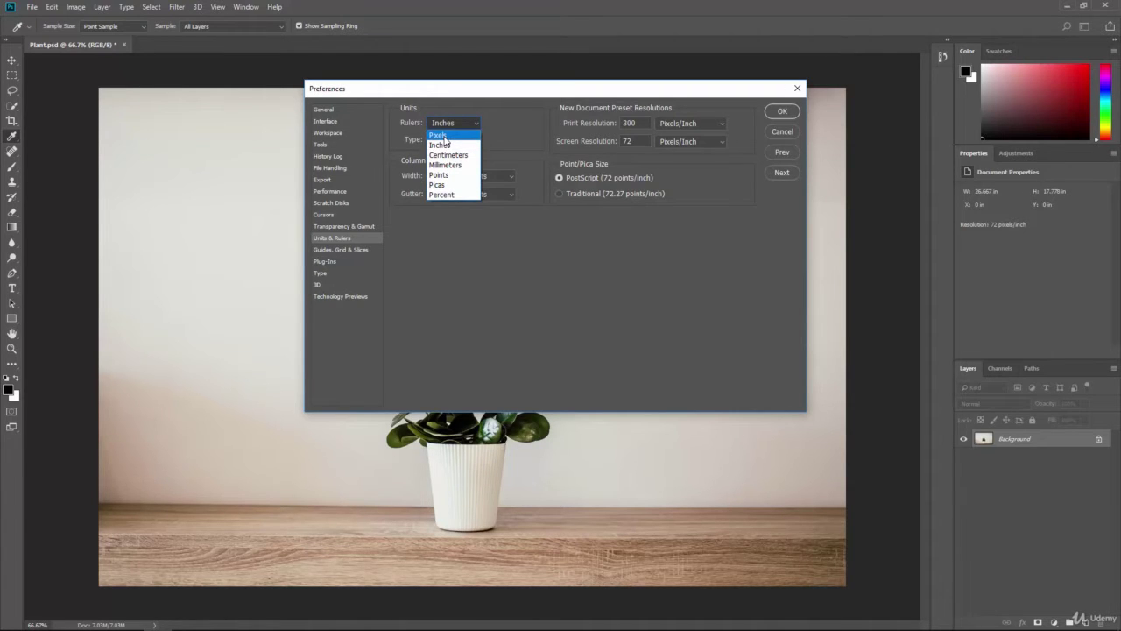
left_click(442, 135)
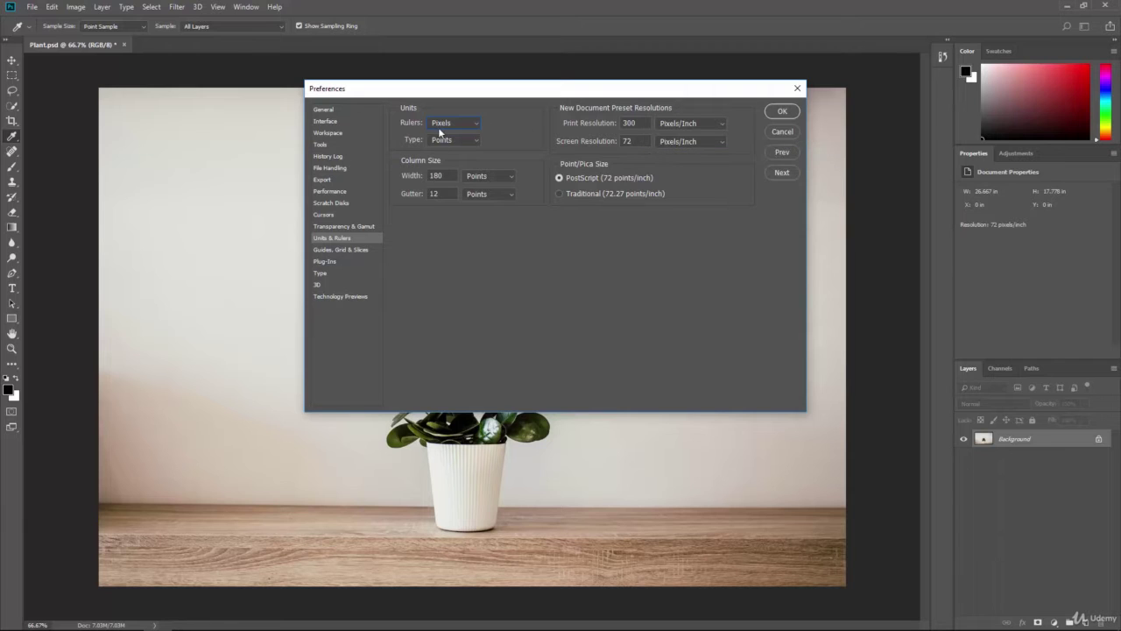
left_click(783, 111)
key("v")
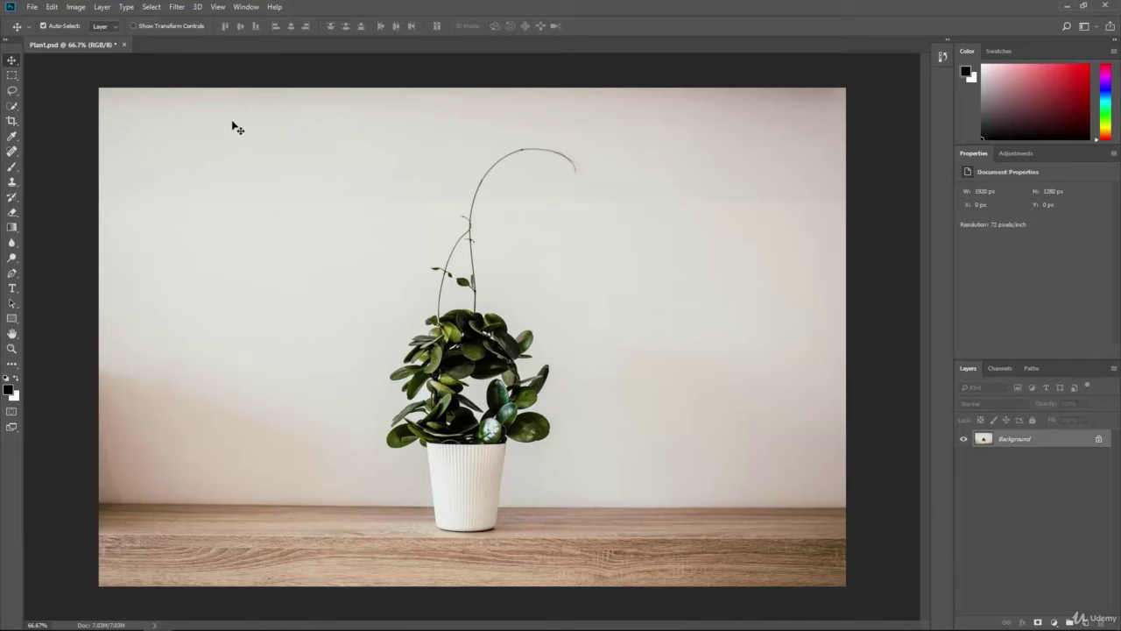
- Open the Image Size settings and review the Fit To presets and the width units, keeping Original Size and Percent
left_click(79, 9)
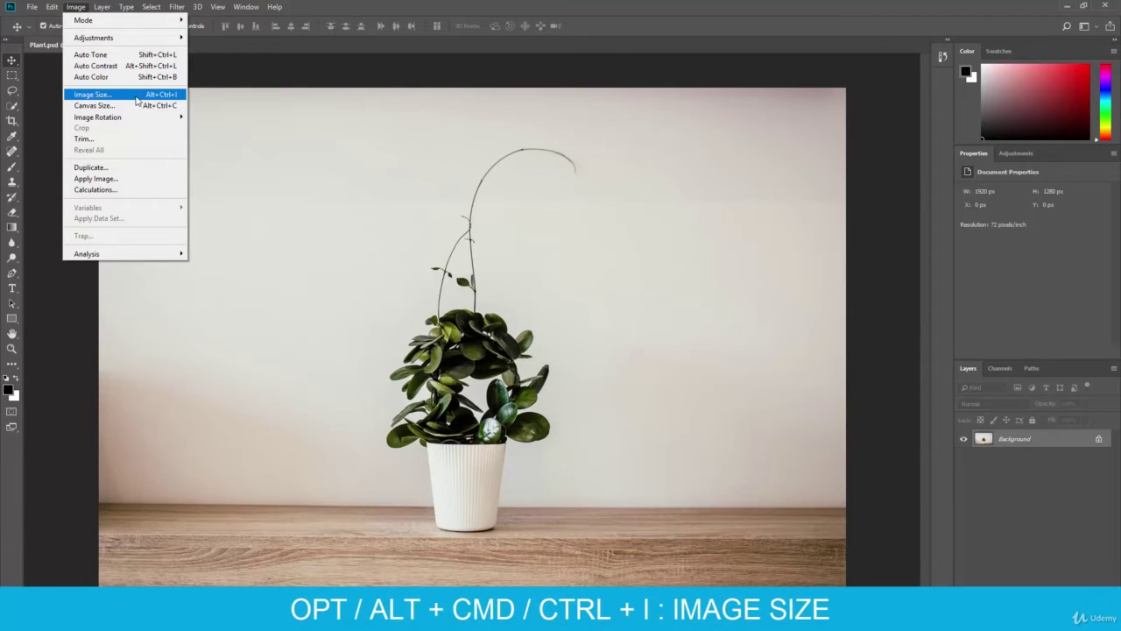
left_click(134, 101)
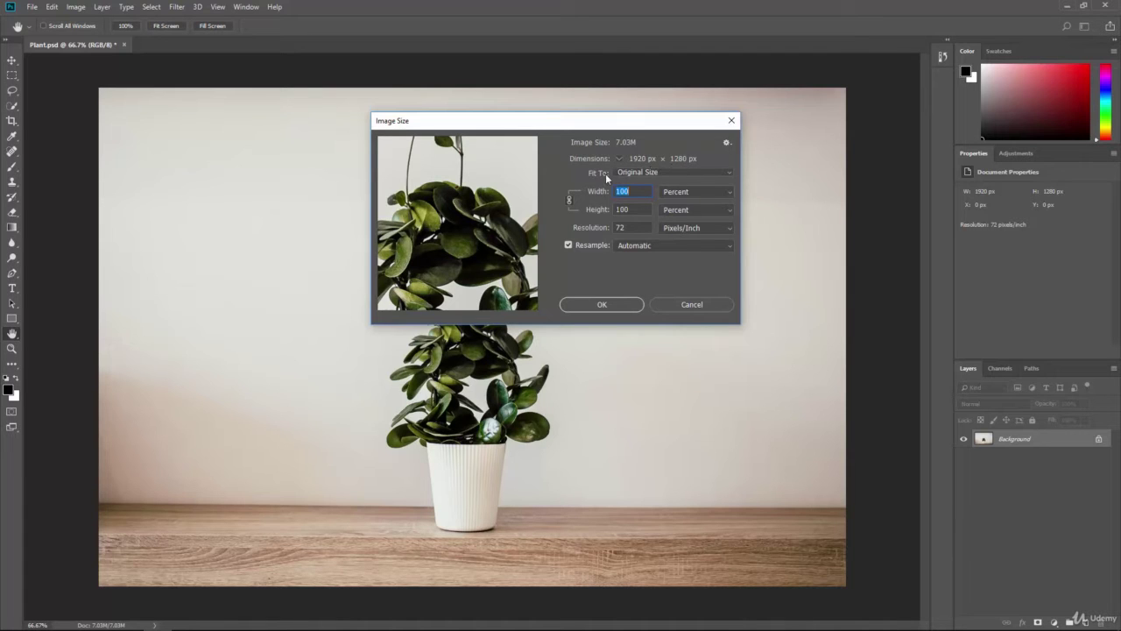
left_click(639, 173)
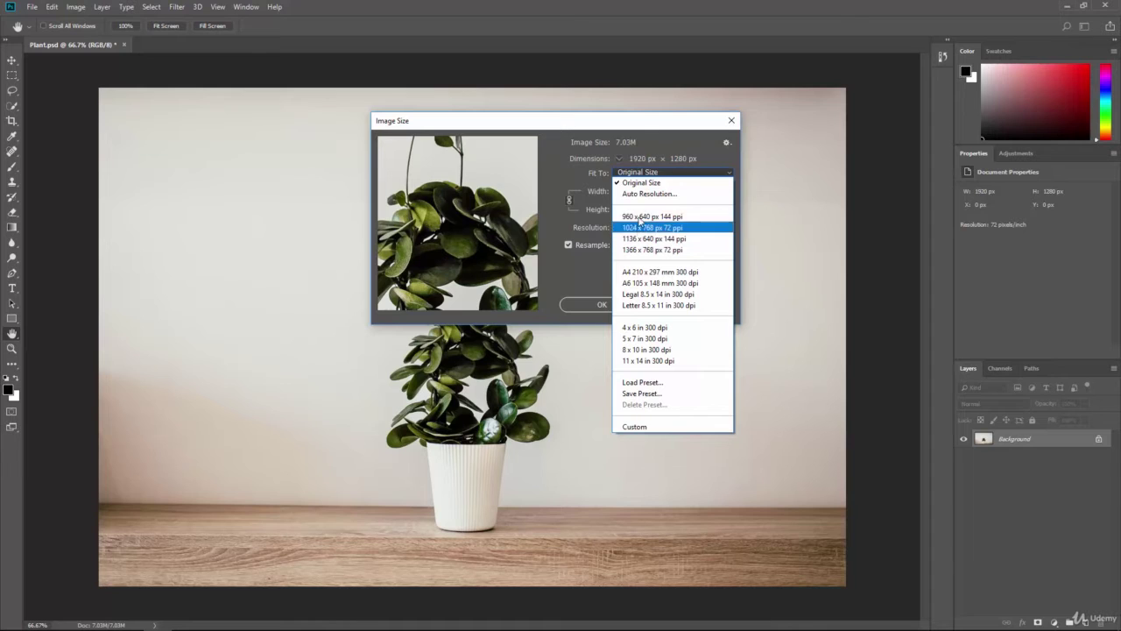
left_click(573, 162)
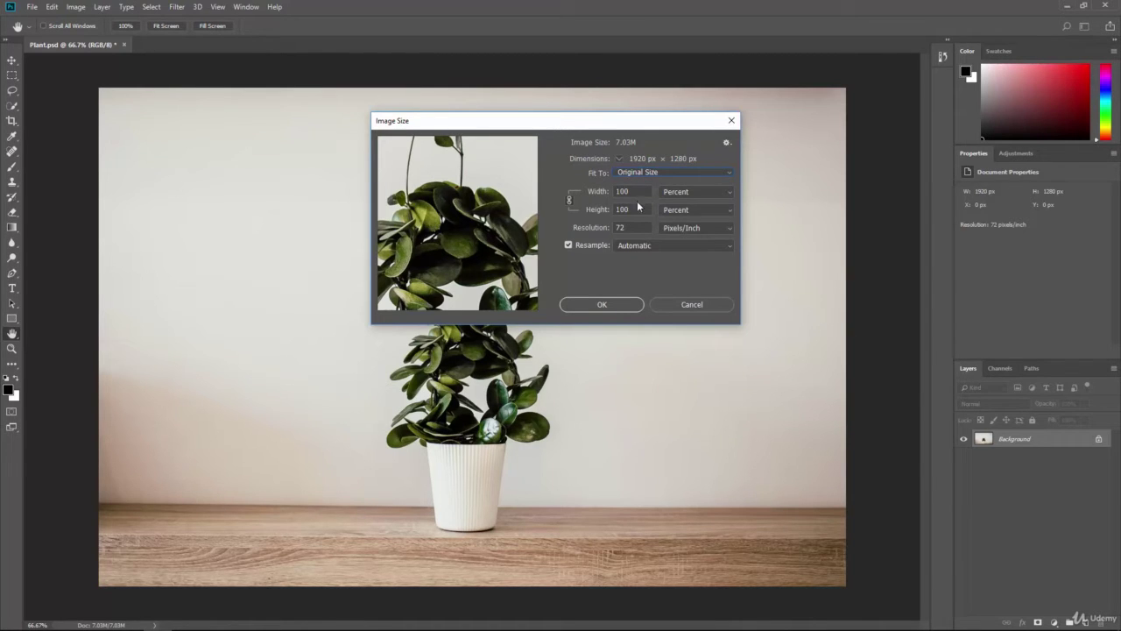
left_click(704, 191)
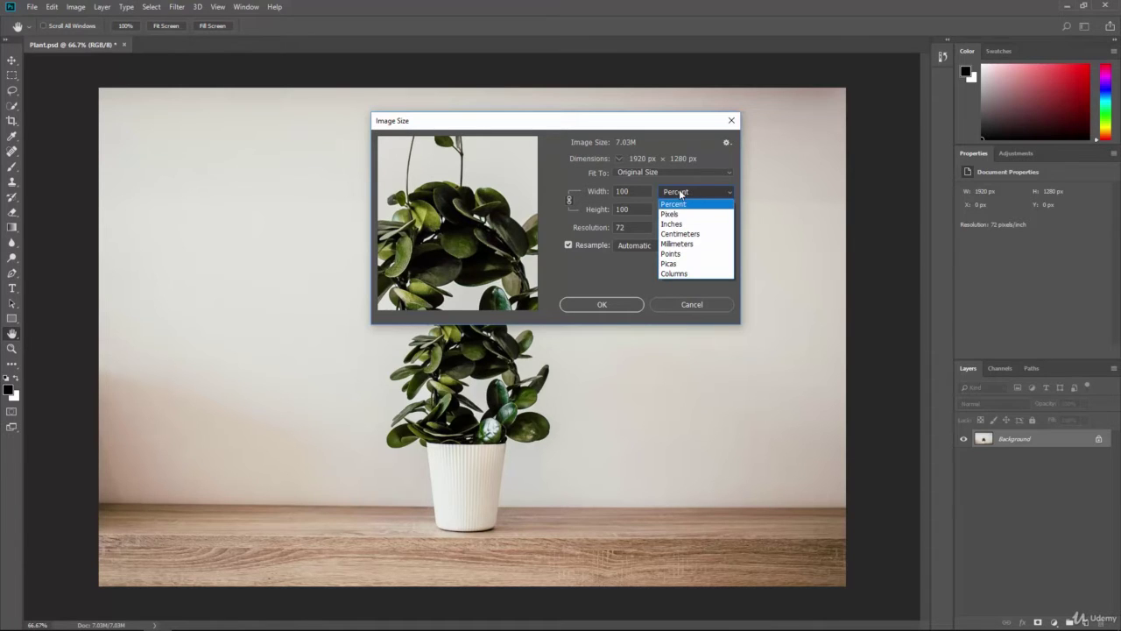
left_click(670, 199)
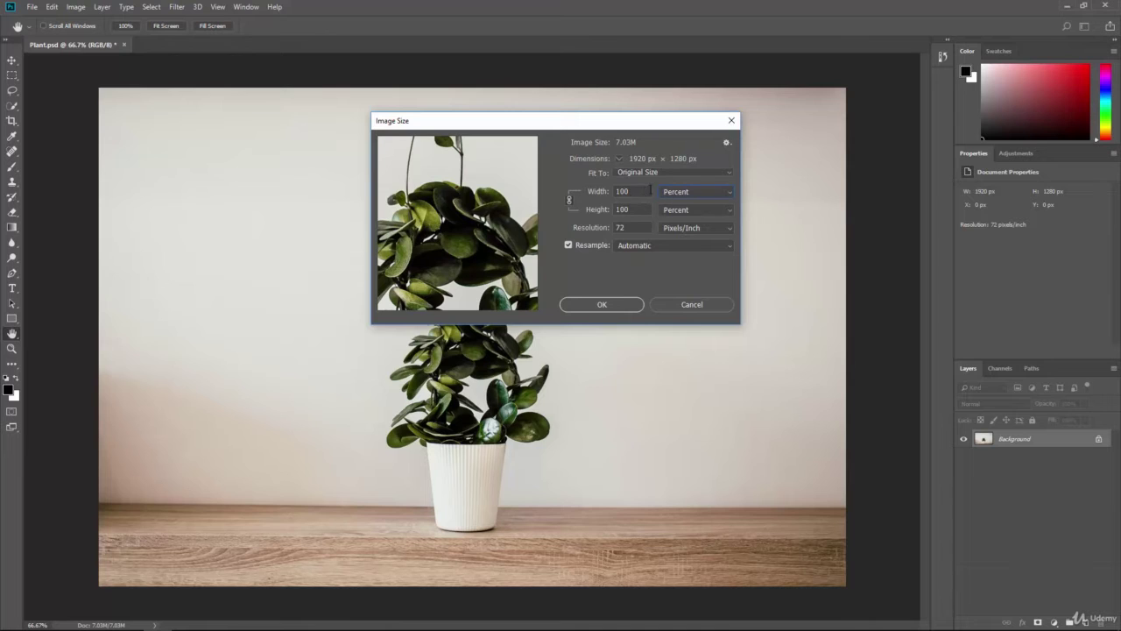
- Set the linked width and height to 50 percent, and try an unlinked width of 75 percent
left_click_drag(641, 192, 597, 192)
type("50")
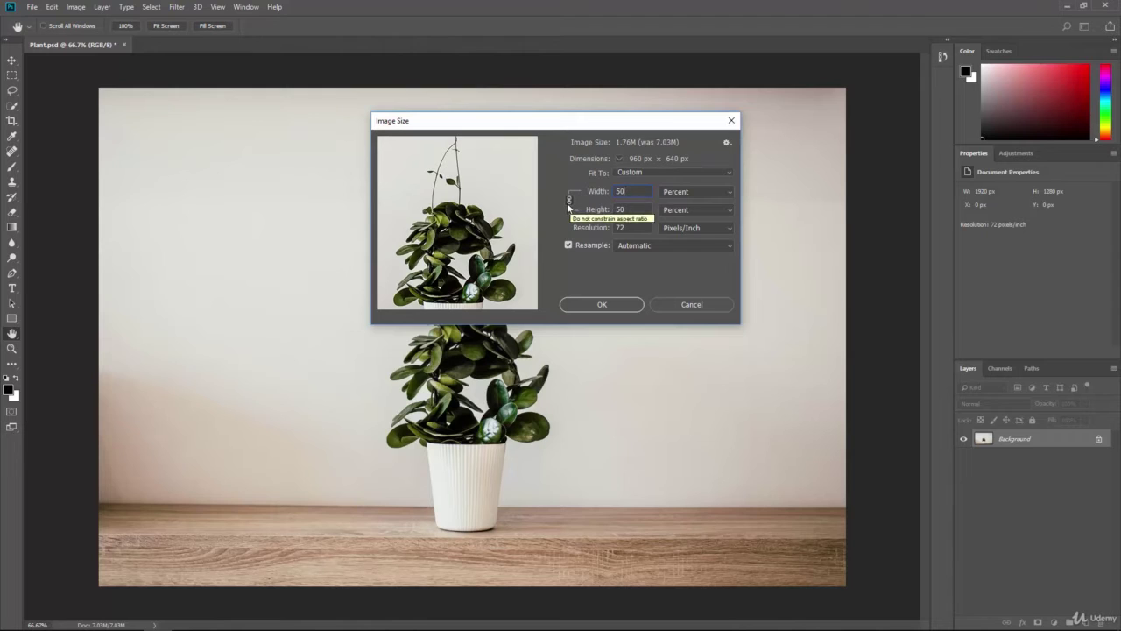
left_click(572, 205)
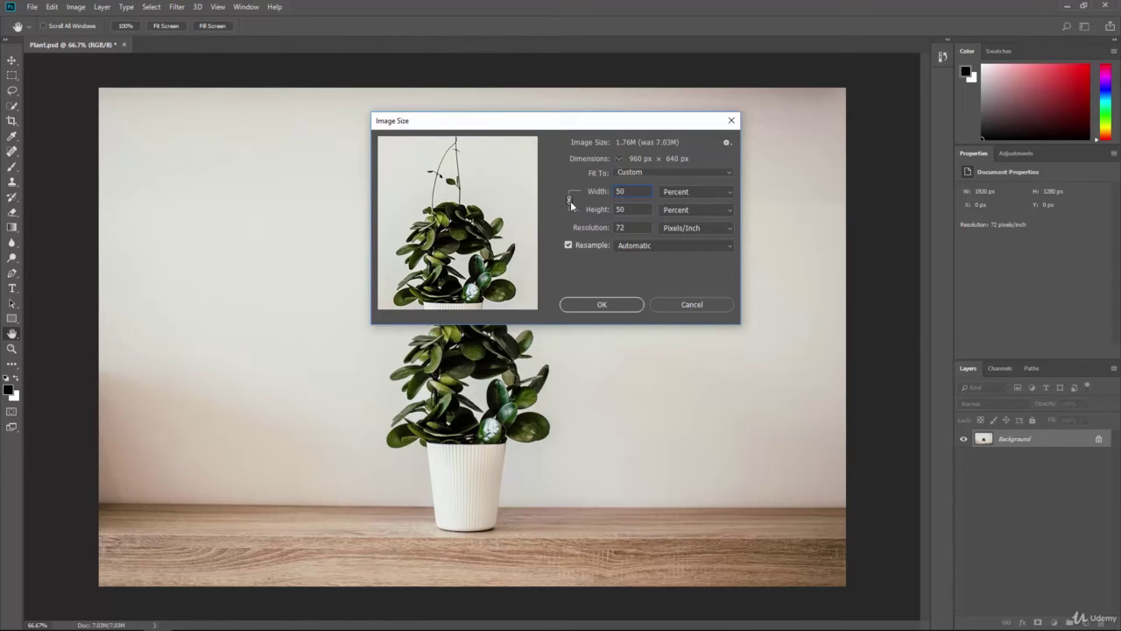
double_click(635, 189)
type("75")
key("Tab")
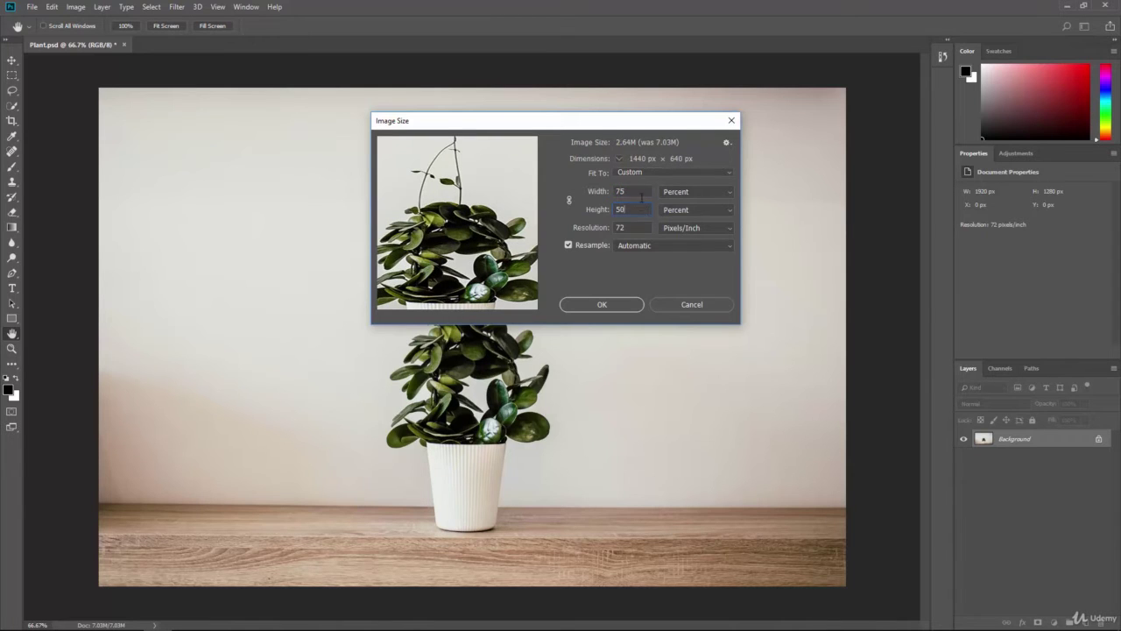
- Relink width and height and resize the image to 50 percent
key("shift+Tab")
type("50")
left_click(568, 201)
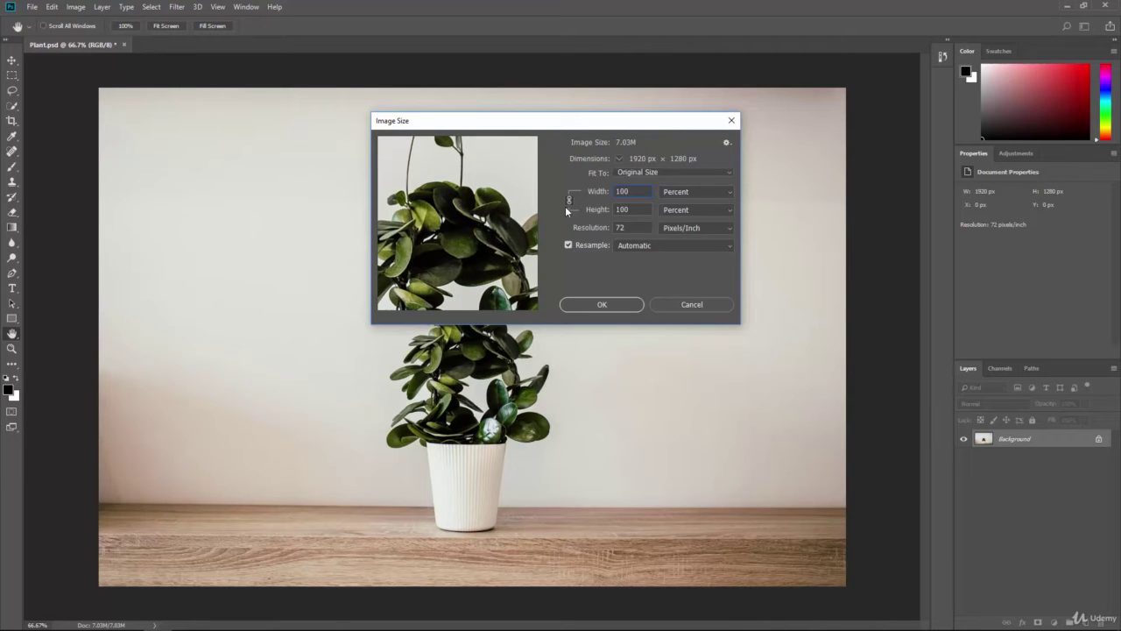
type("50")
left_click(637, 210)
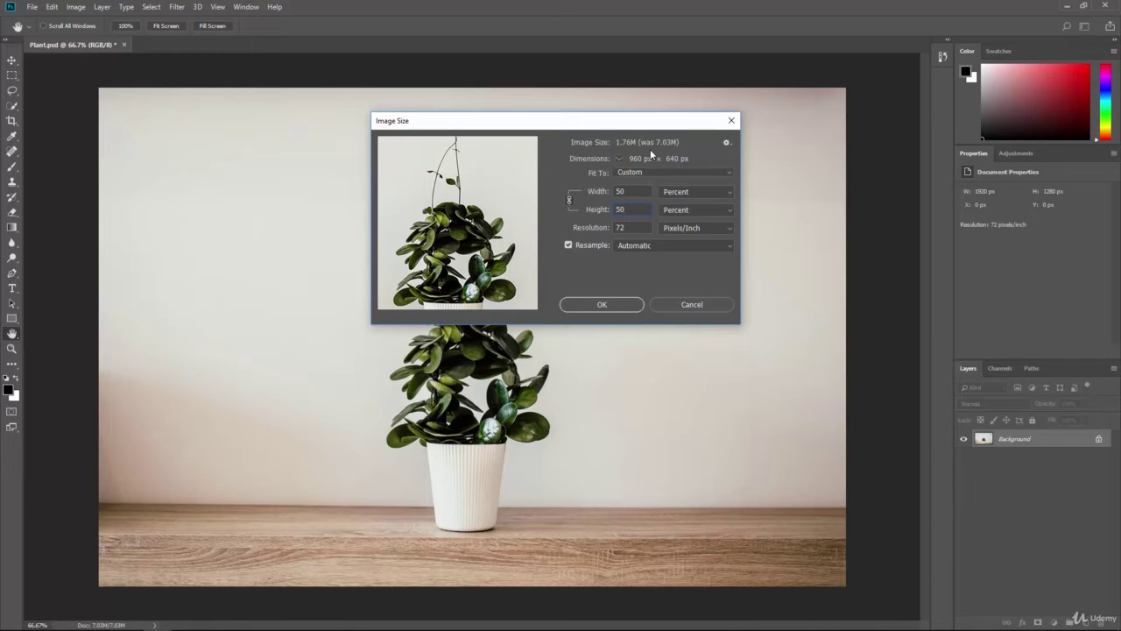
left_click(605, 303)
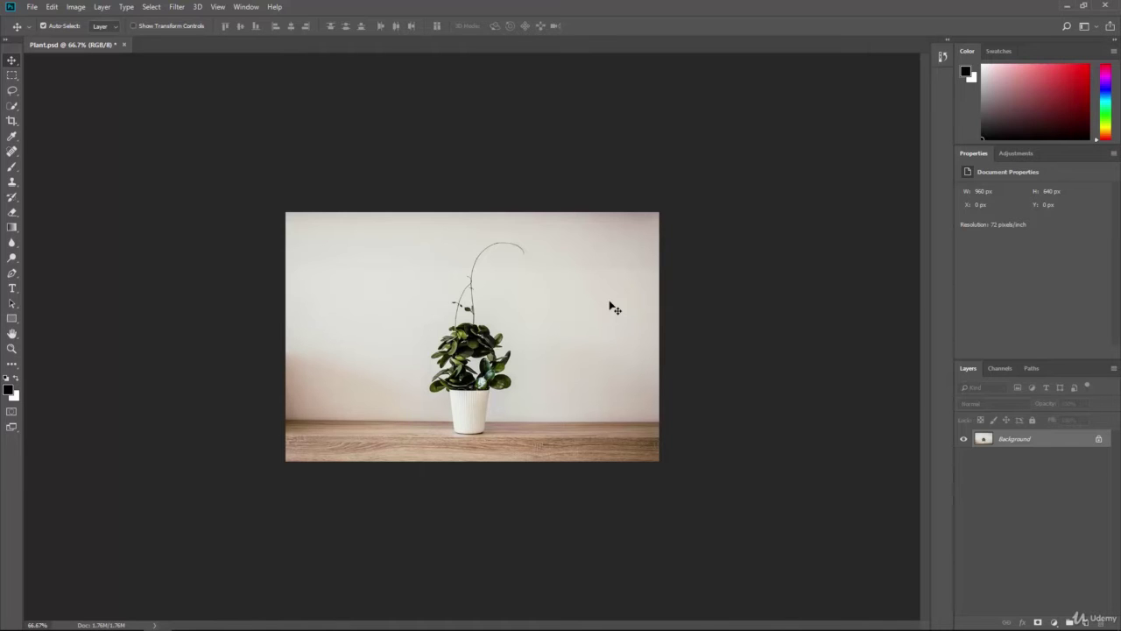
- View the reduced image at 100% and undo the 50 percent resize
key("ctrl+plus")
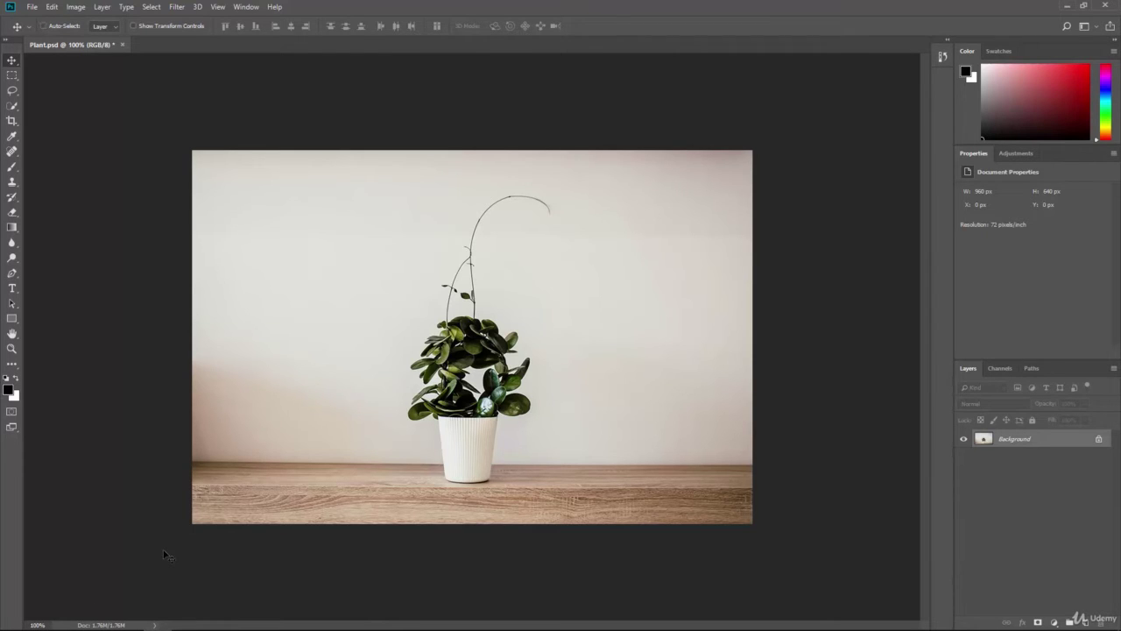
key("ctrl+z")
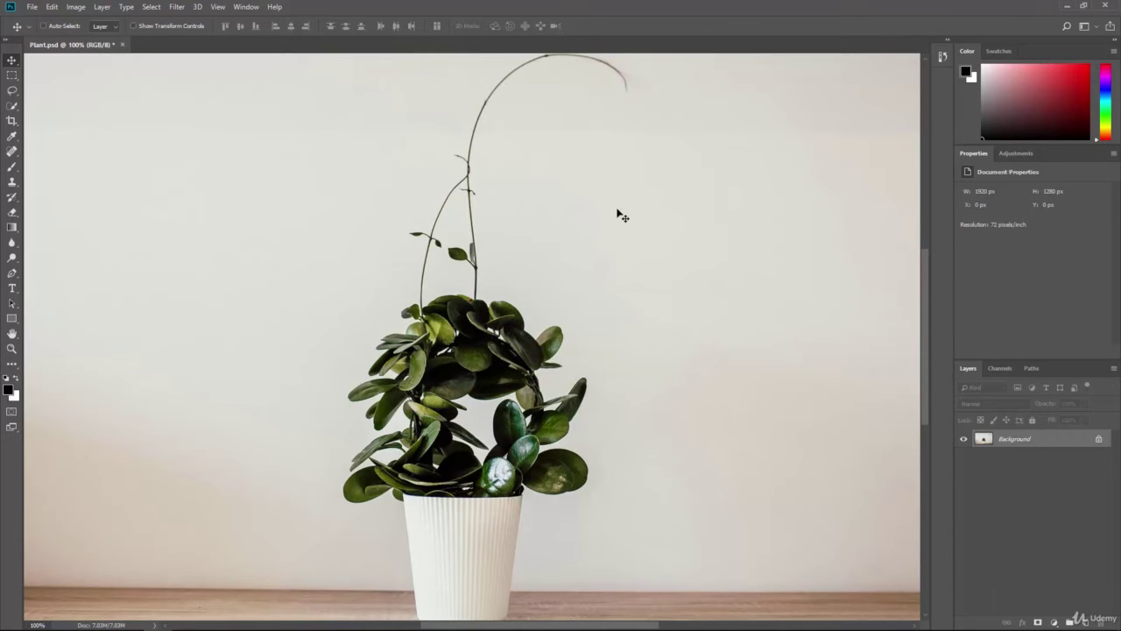
key("ctrl+minus")
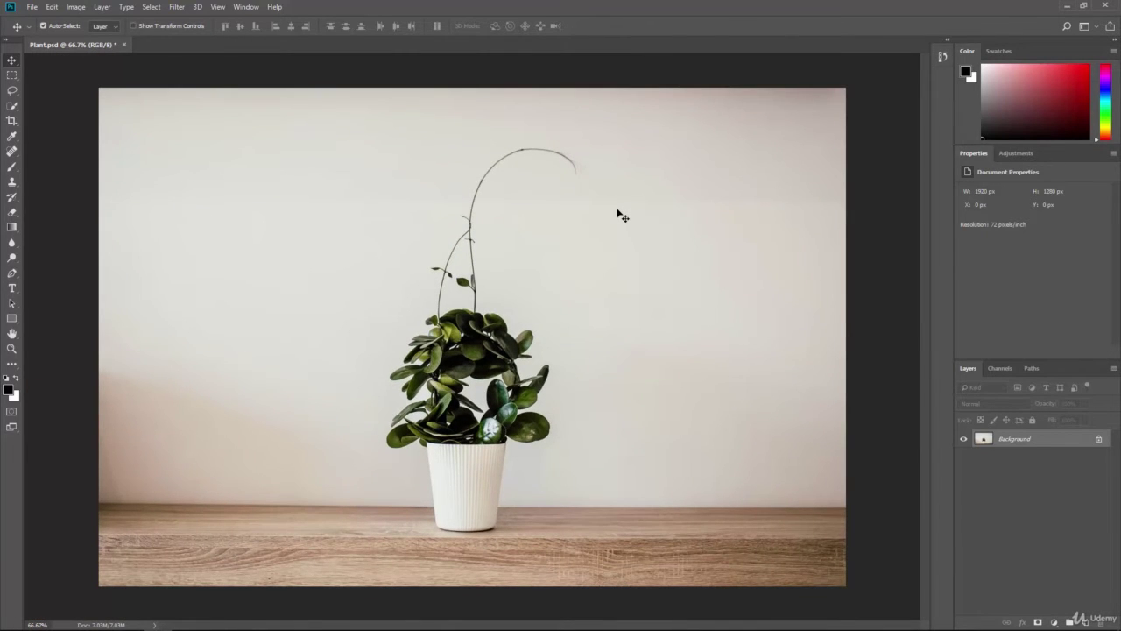
key("ctrl+minus")
key("ctrl+plus")
- Try an image resolution of 144 pixels/inch with resampling turned off, and undo the change
left_click(76, 7)
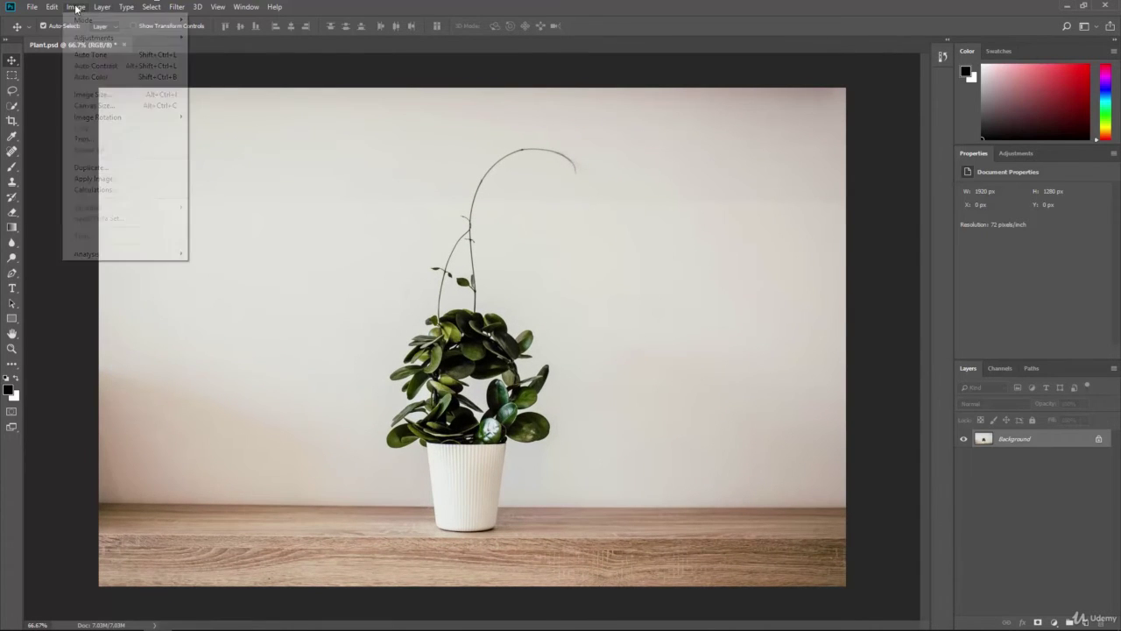
left_click(92, 93)
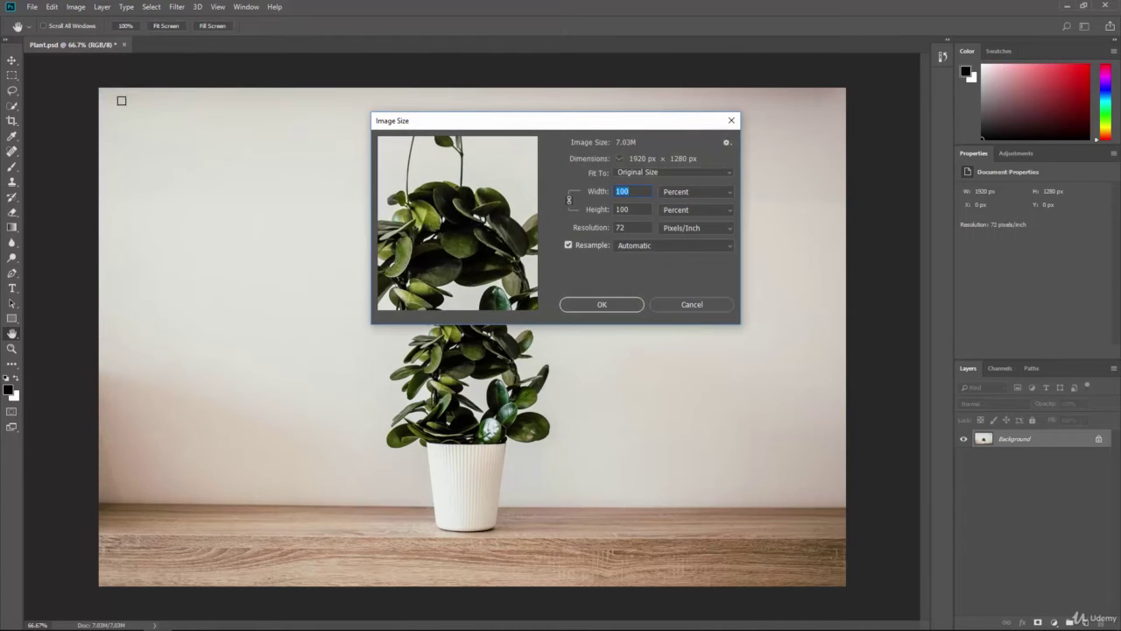
left_click(569, 245)
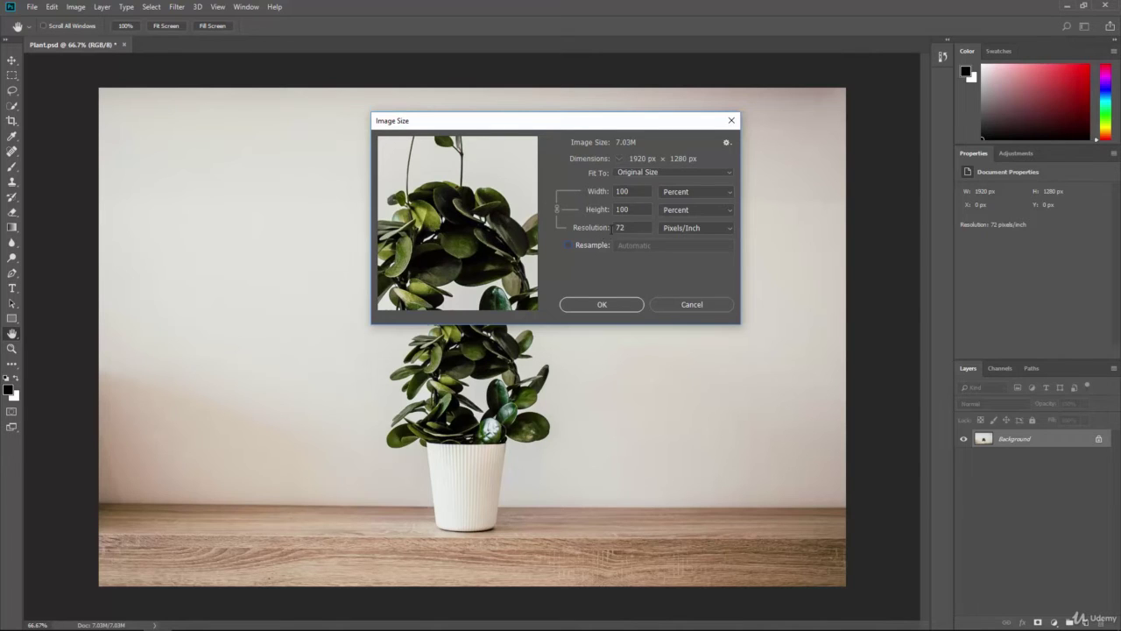
left_click(610, 230)
type("144")
left_click(617, 304)
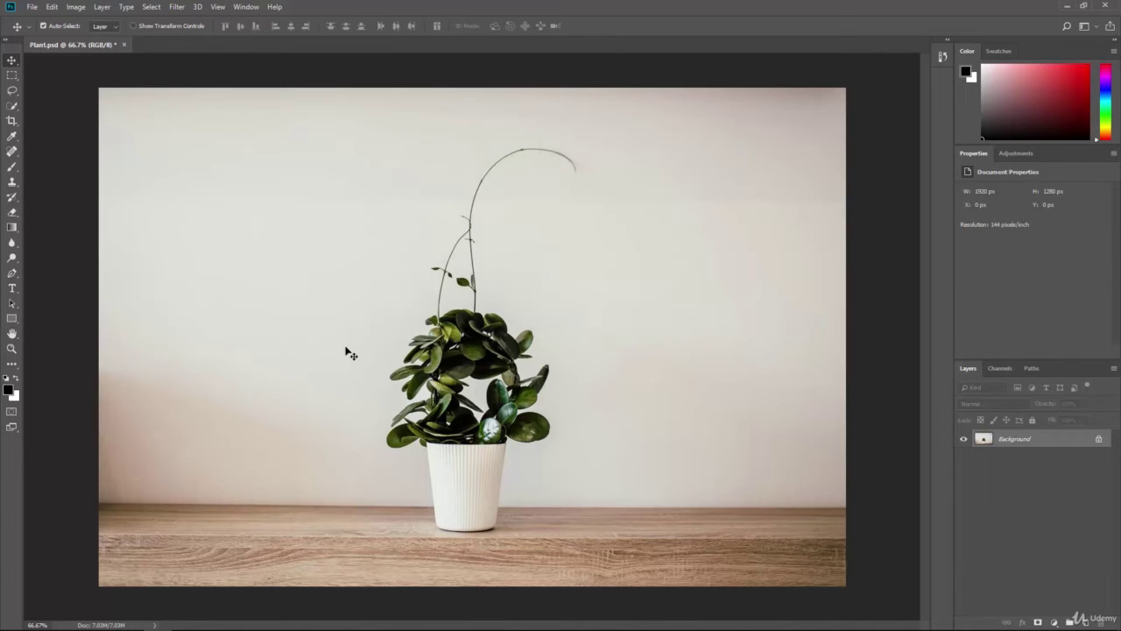
key("ctrl+z")
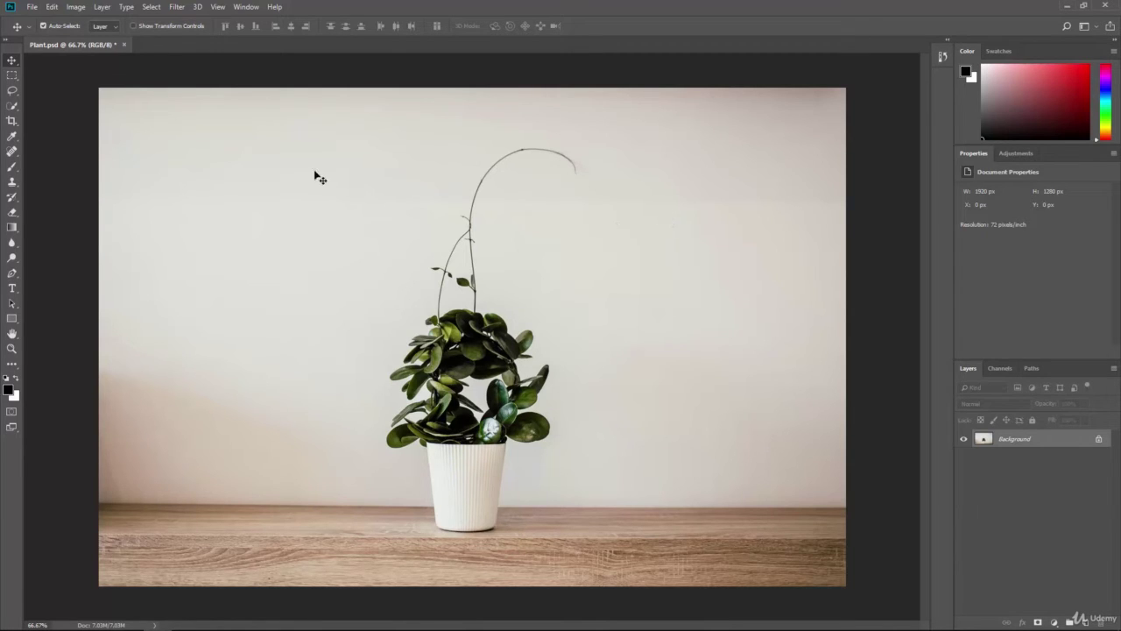
- Crop both sides of the photo with the Crop tool, leaving a strip about 627 px wide around the plant
left_click(11, 123)
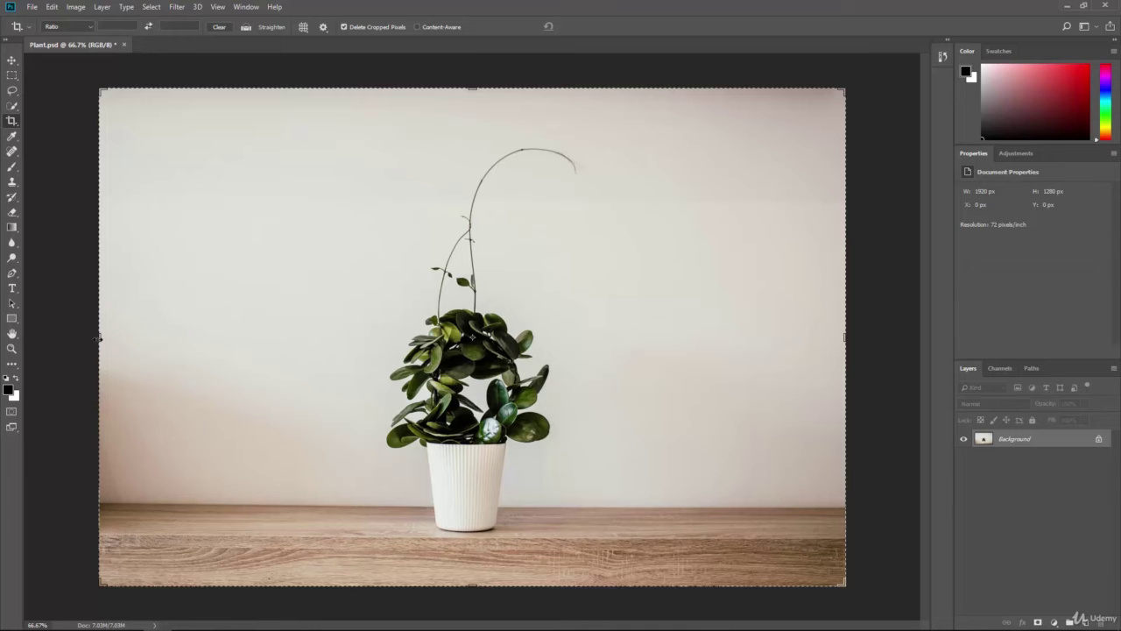
left_click_drag(99, 338, 233, 350)
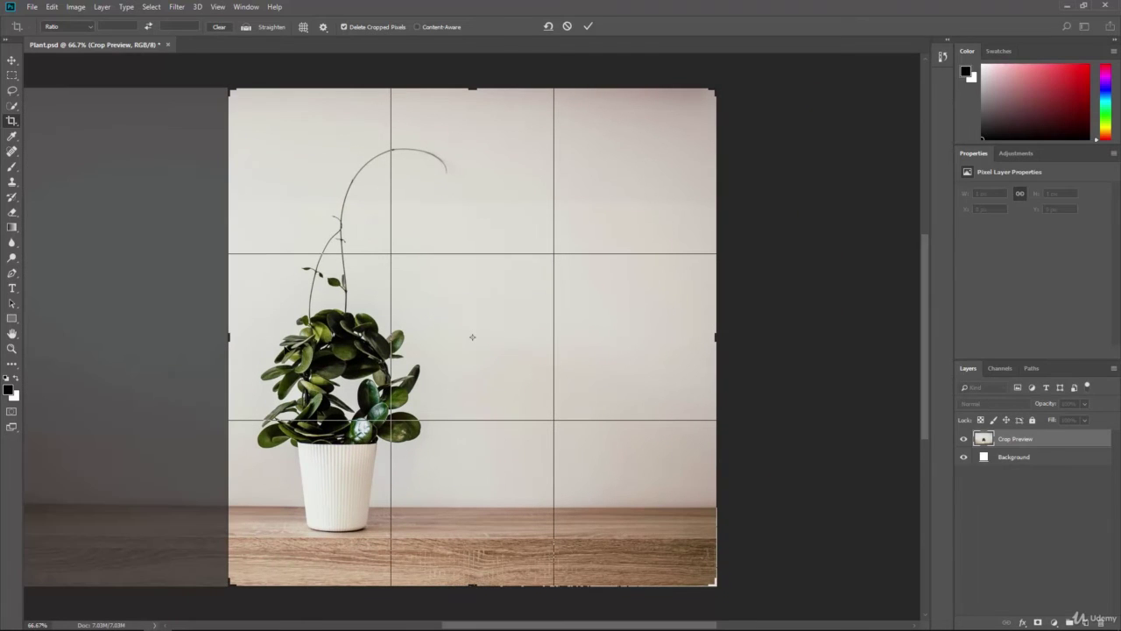
left_click_drag(717, 337, 594, 341)
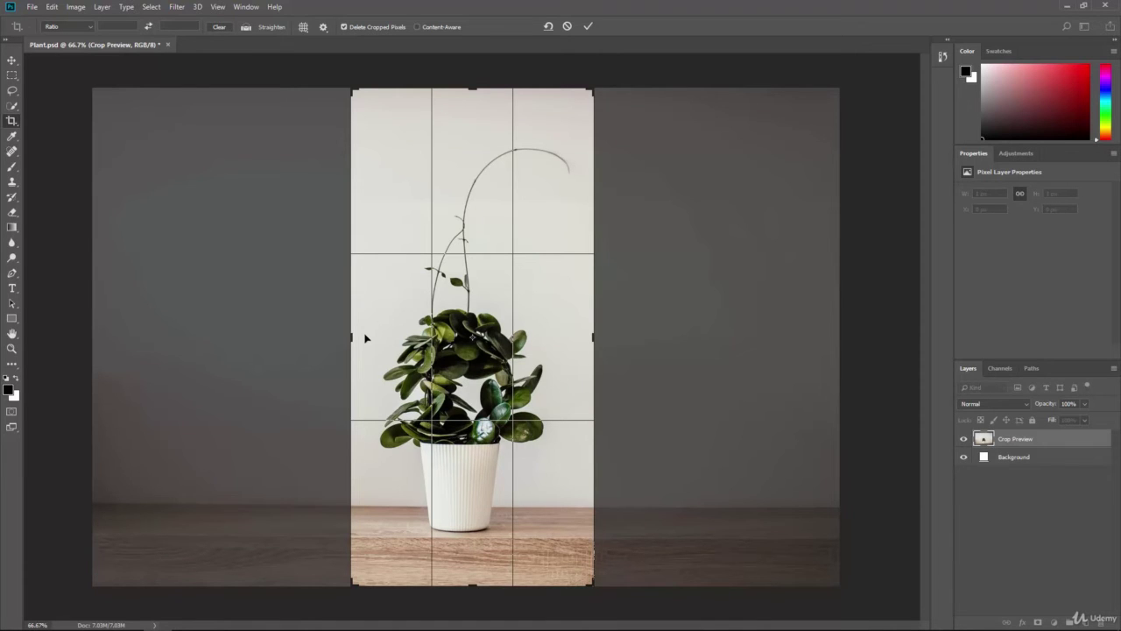
key("Return")
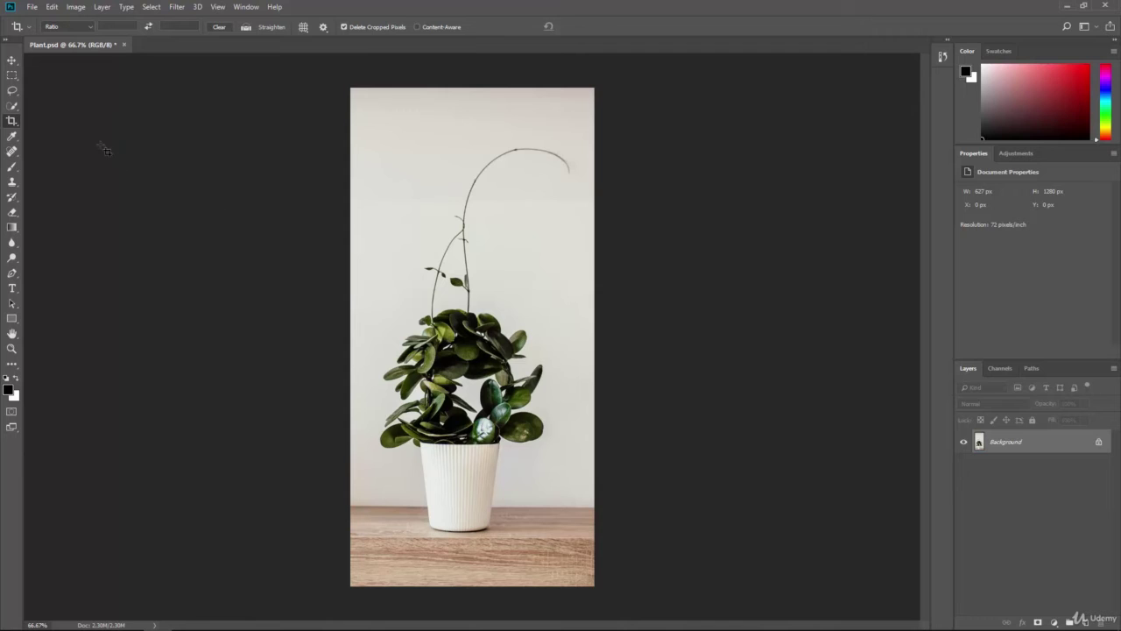
- Draw a full-width rectangular marquee about 1079 px high around the plant and pot, and crop the image to it
left_click(12, 77)
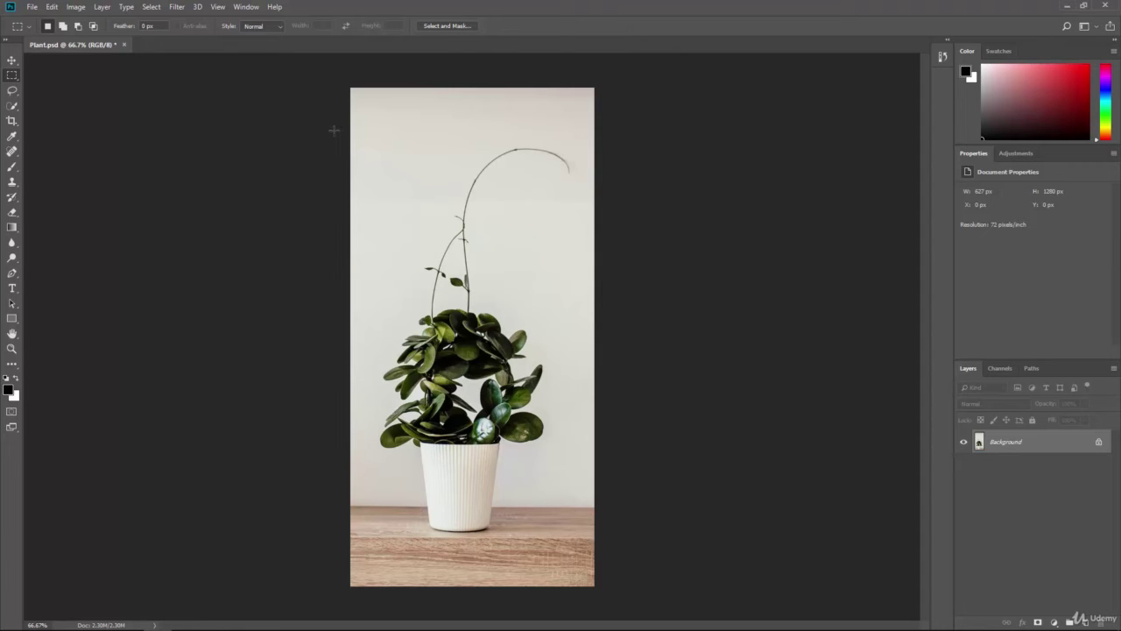
left_click_drag(350, 129, 552, 484)
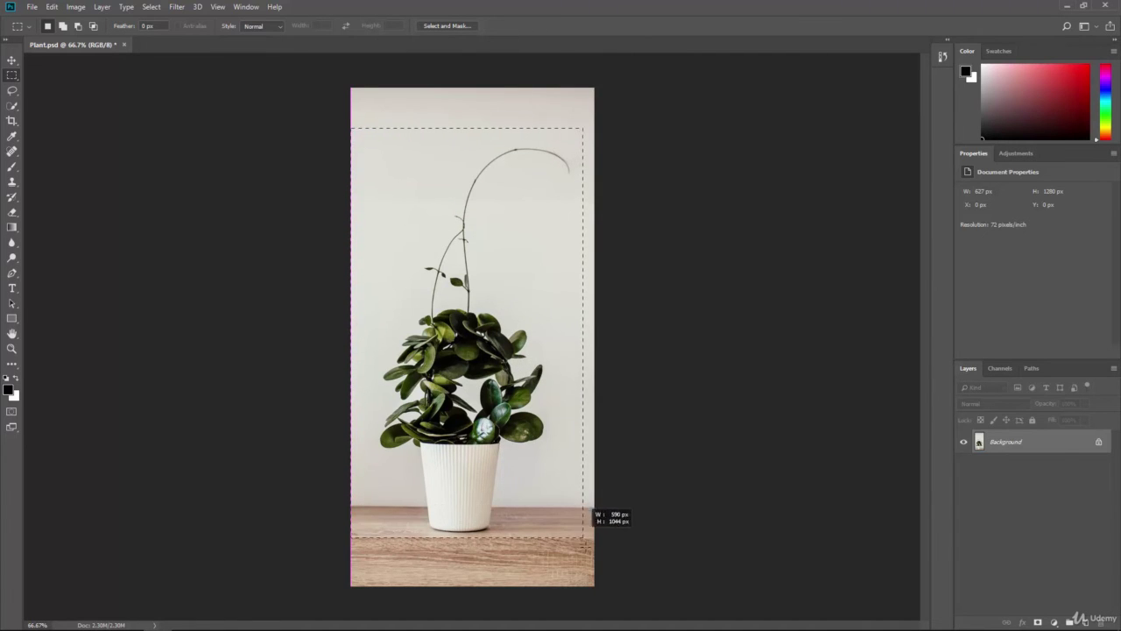
left_click_drag(604, 565, 622, 546)
key("ctrl+d")
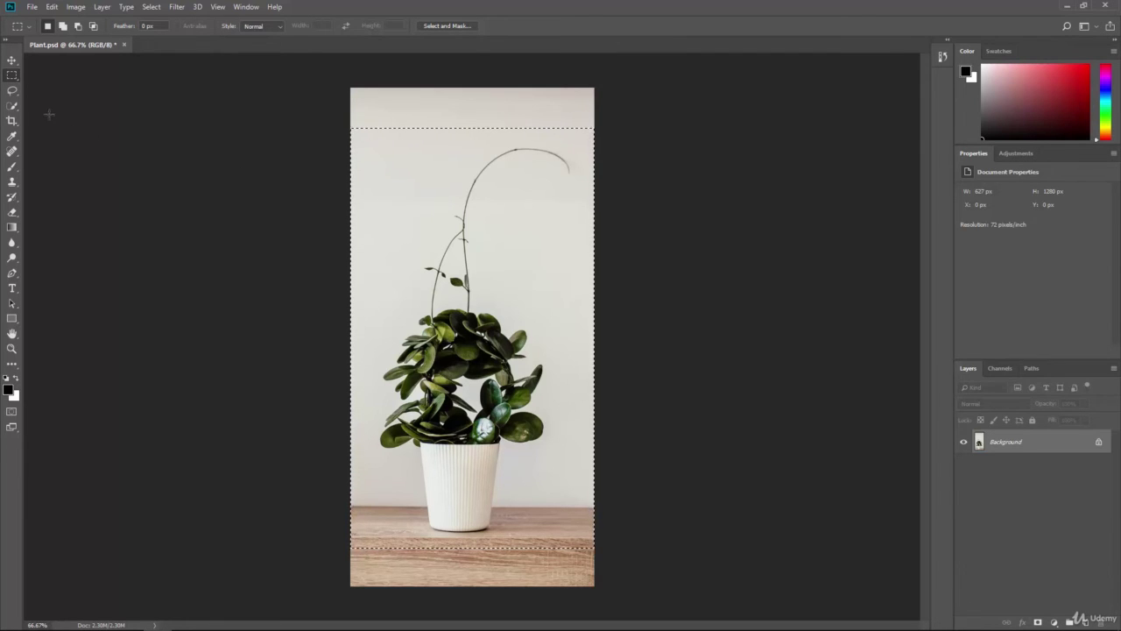
left_click(77, 7)
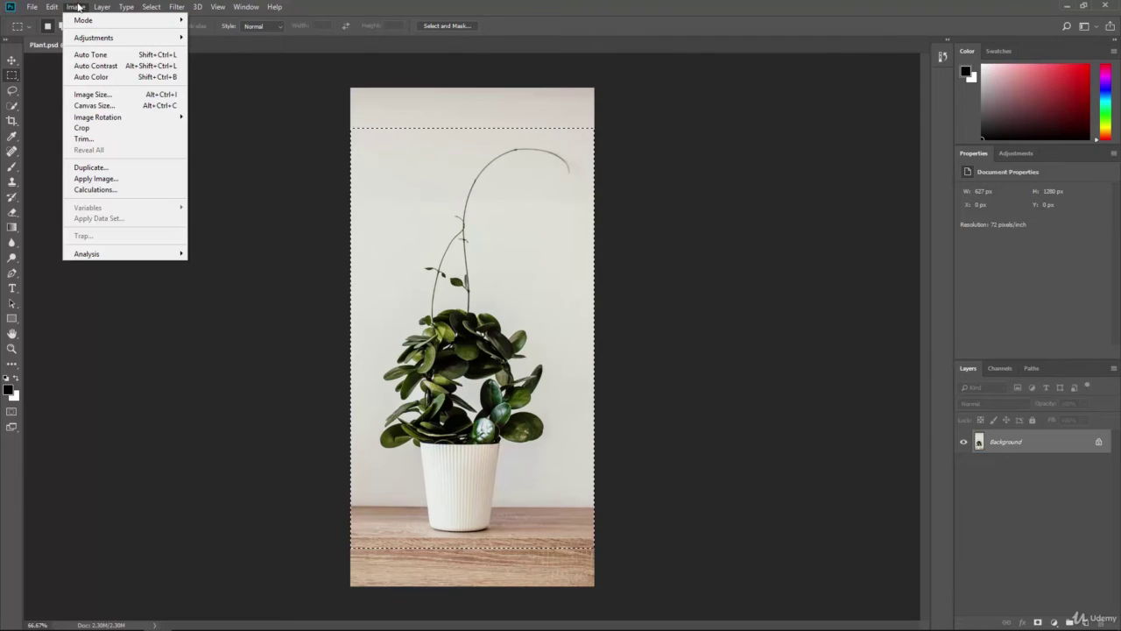
left_click(111, 132)
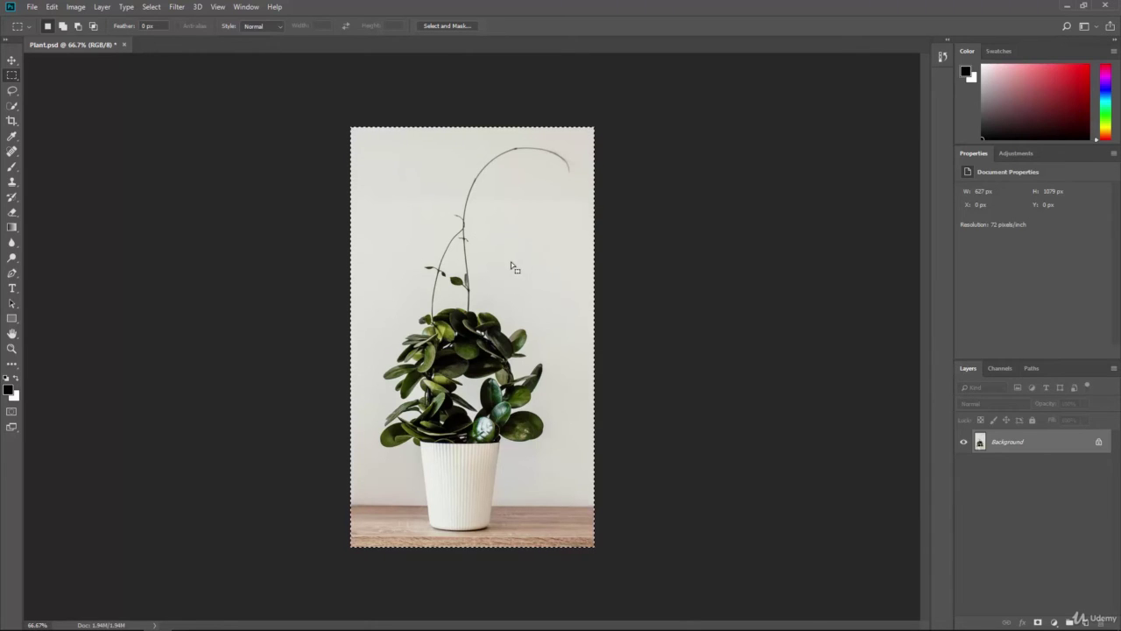
- Replace the selection with an ellipse of about 440 × 517 px around the stems and upper leaves, and crop the image to it
right_click(11, 79)
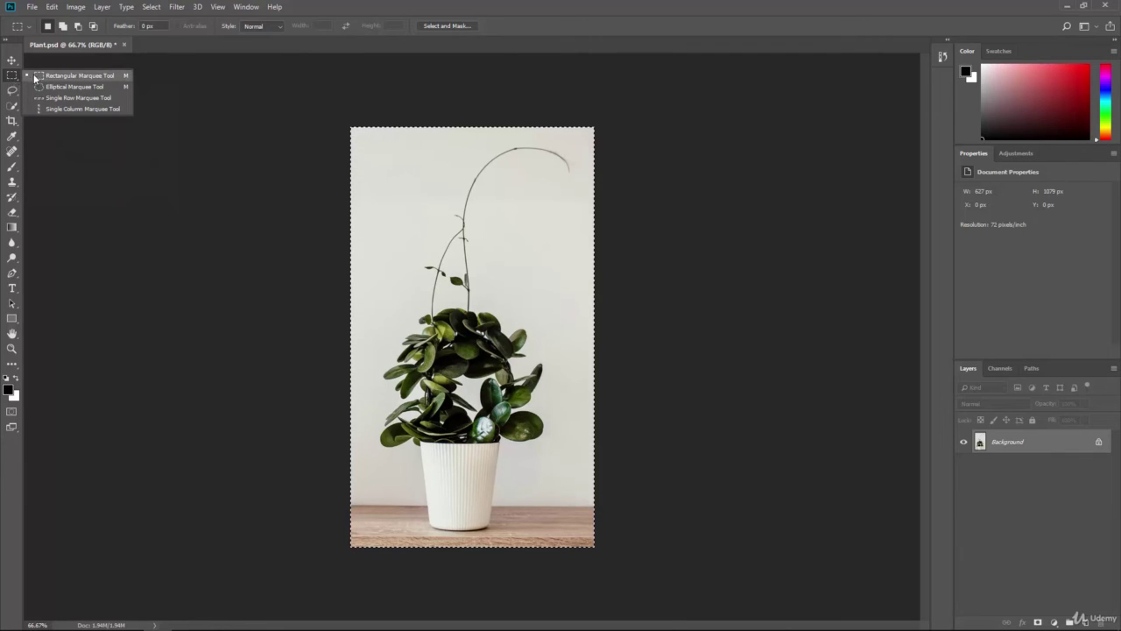
left_click(84, 88)
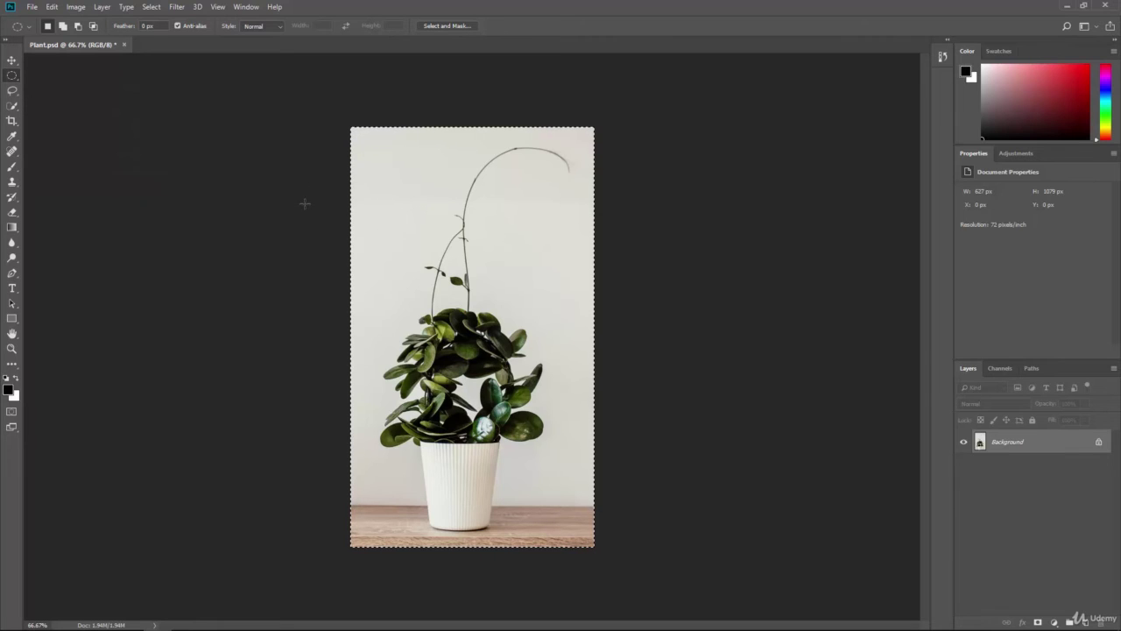
left_click(152, 7)
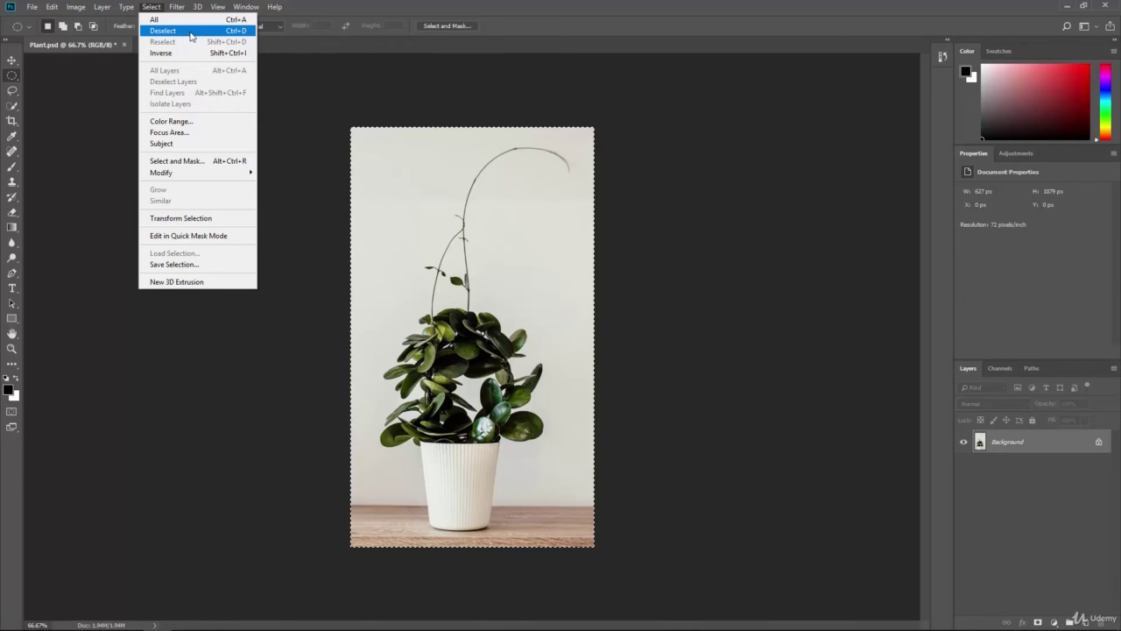
left_click(191, 35)
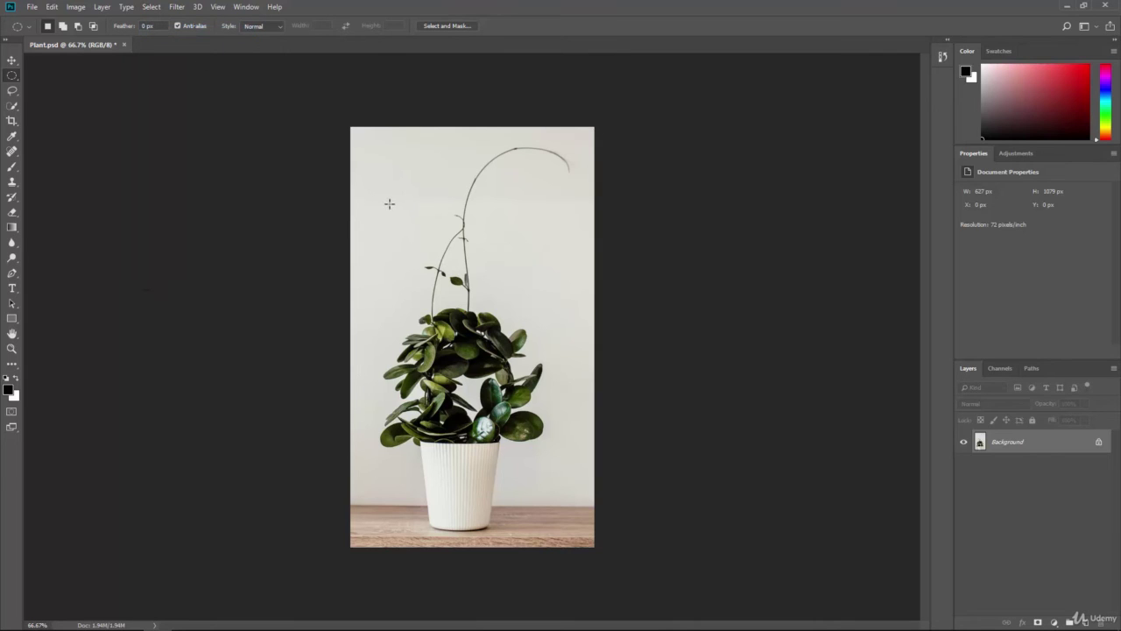
left_click_drag(389, 204, 560, 410)
left_click(74, 8)
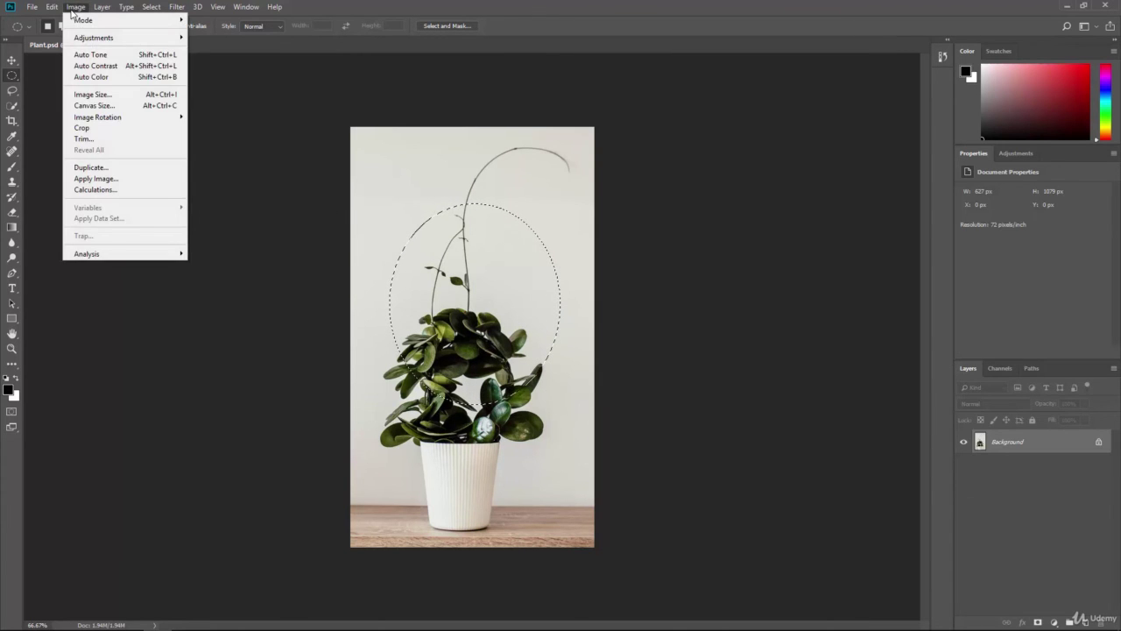
left_click(113, 129)
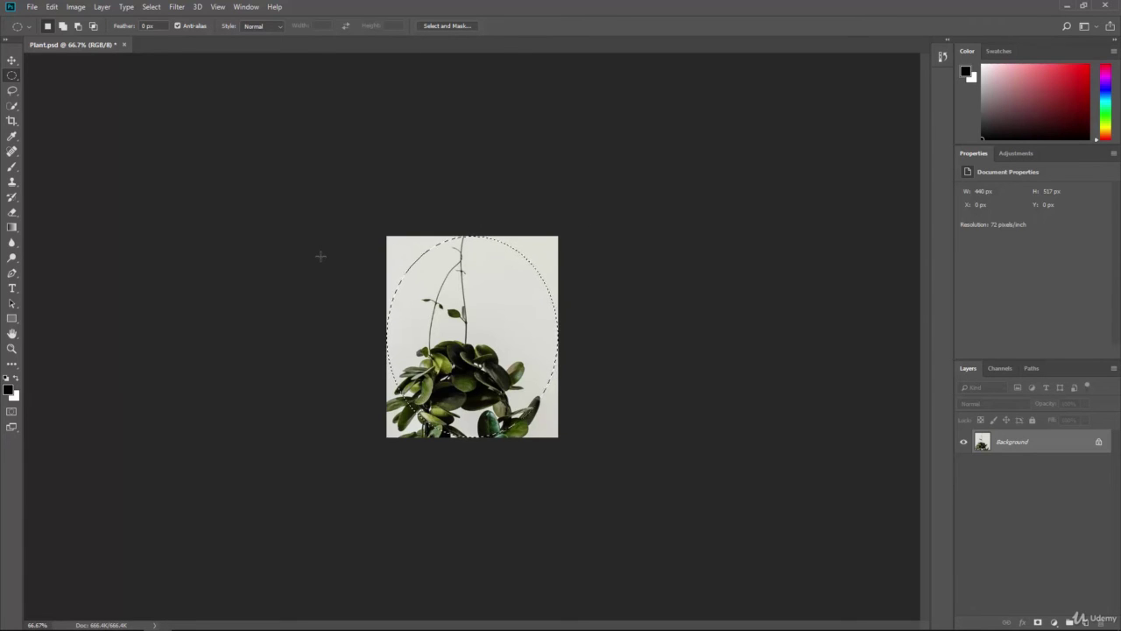
- Step back through the history to undo all the crops and restore the full plant photo
key("ctrl+d")
key("ctrl+alt+z")
key("ctrl+alt+z")
key("ctrl+alt+z")
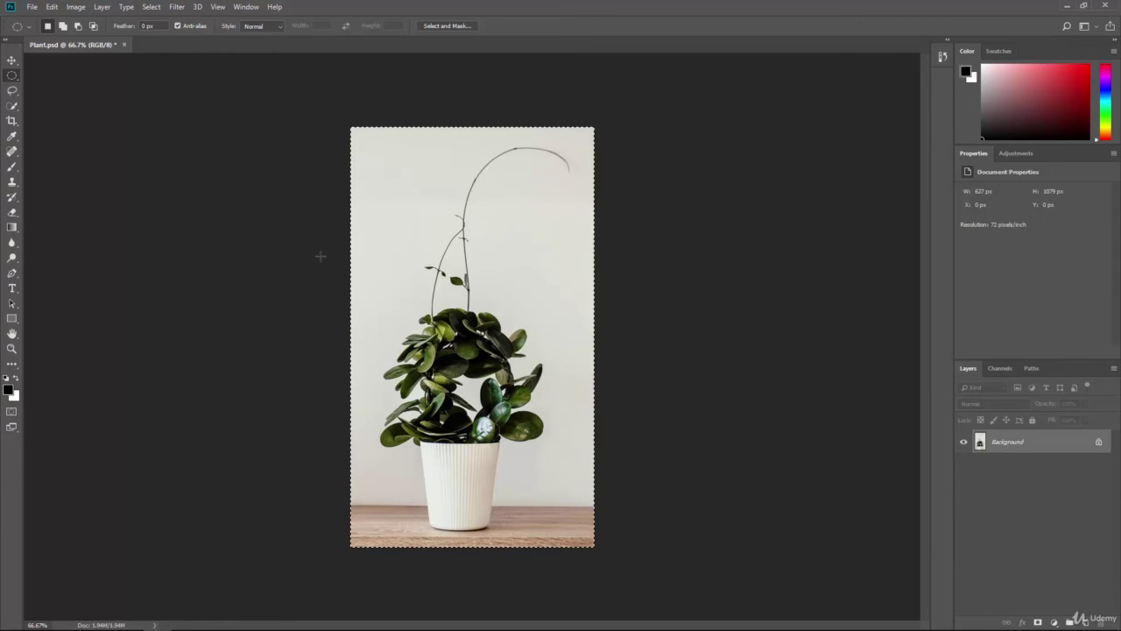
key("ctrl+shift+z")
key("ctrl+shift+z")
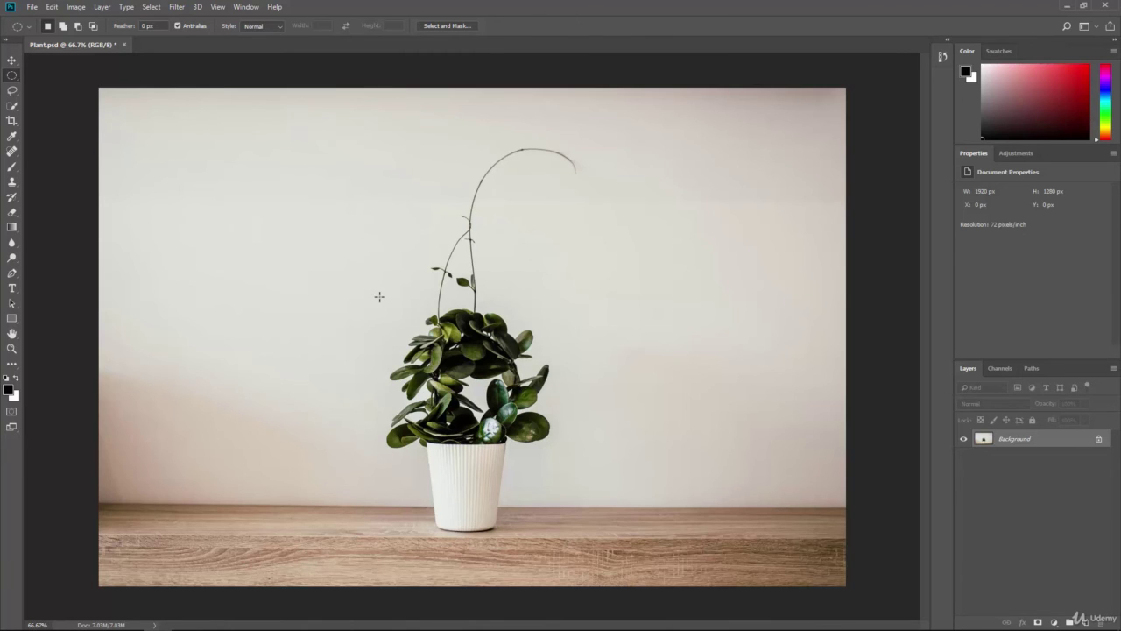
- Reduce the canvas width to 625 pixels with the centre anchor, accepting the clipping, and undo the change
left_click(75, 9)
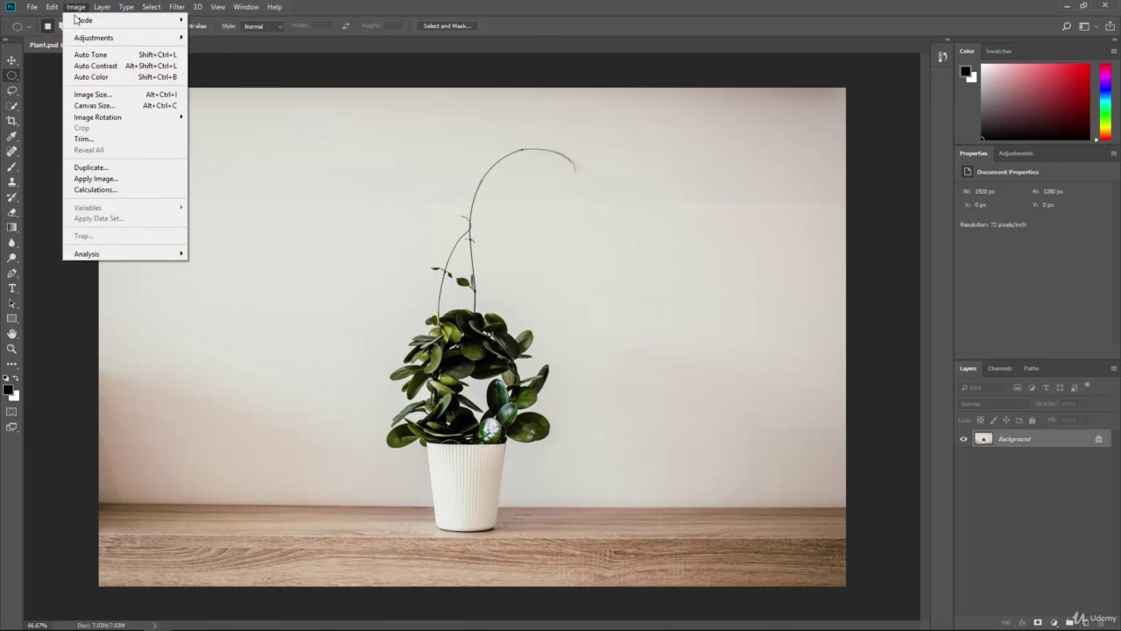
left_click(107, 107)
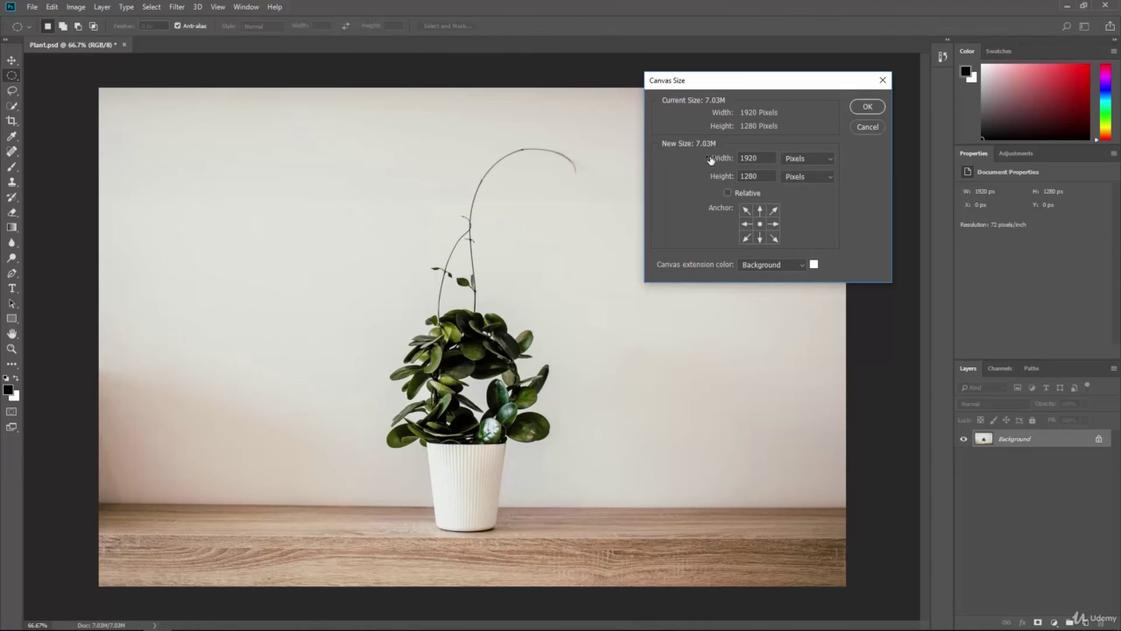
left_click_drag(774, 159, 728, 154)
type("6")
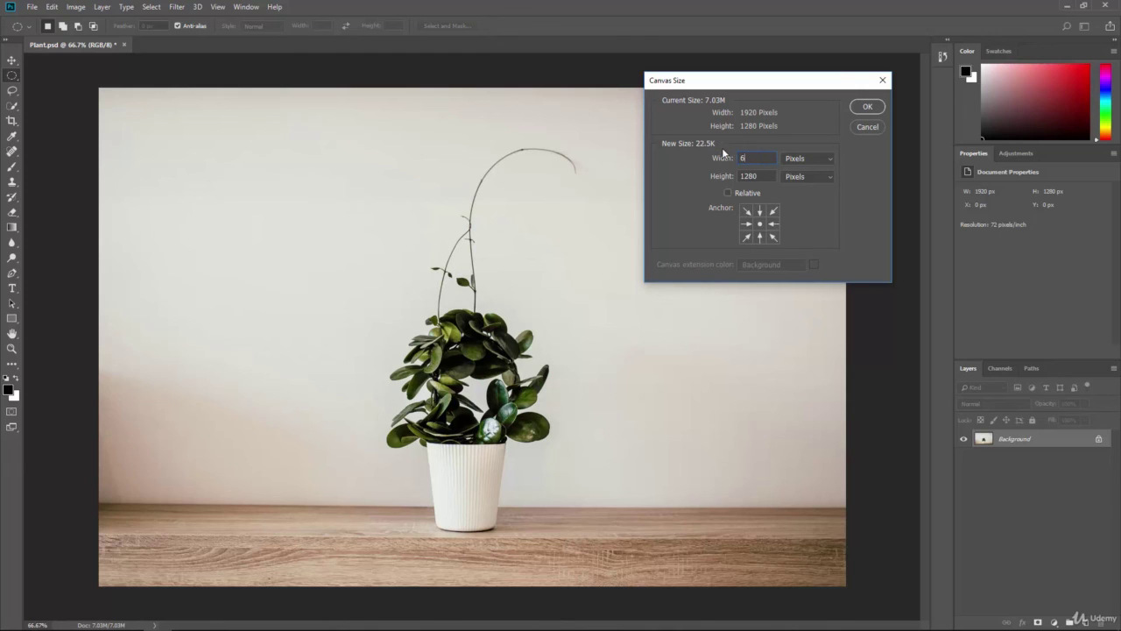
type("25")
left_click(871, 106)
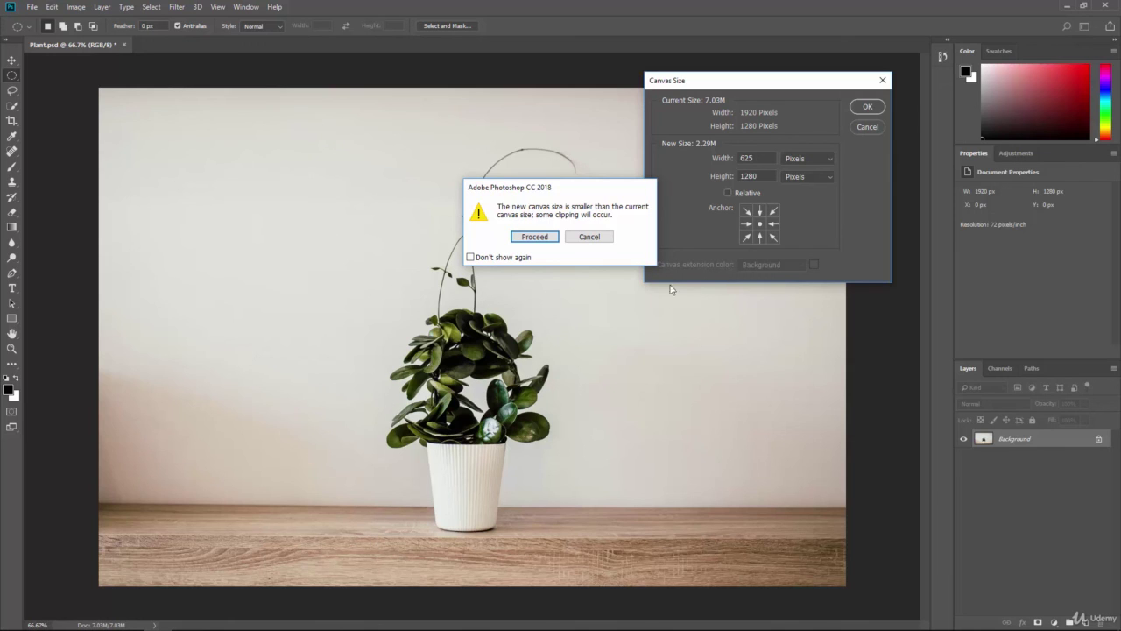
left_click(535, 236)
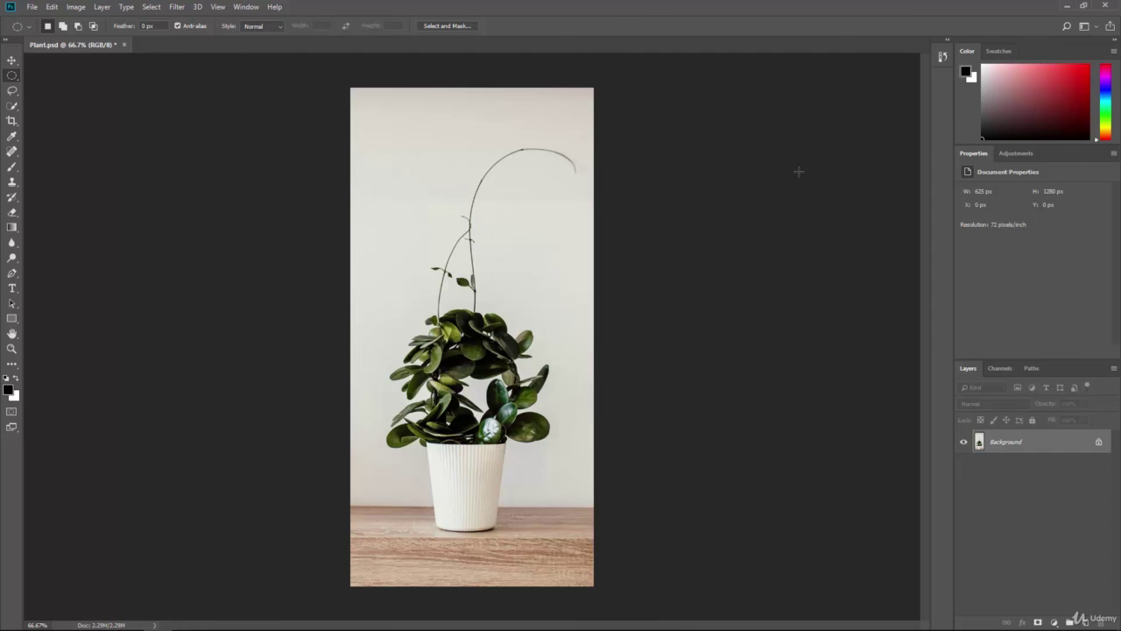
key("ctrl+z")
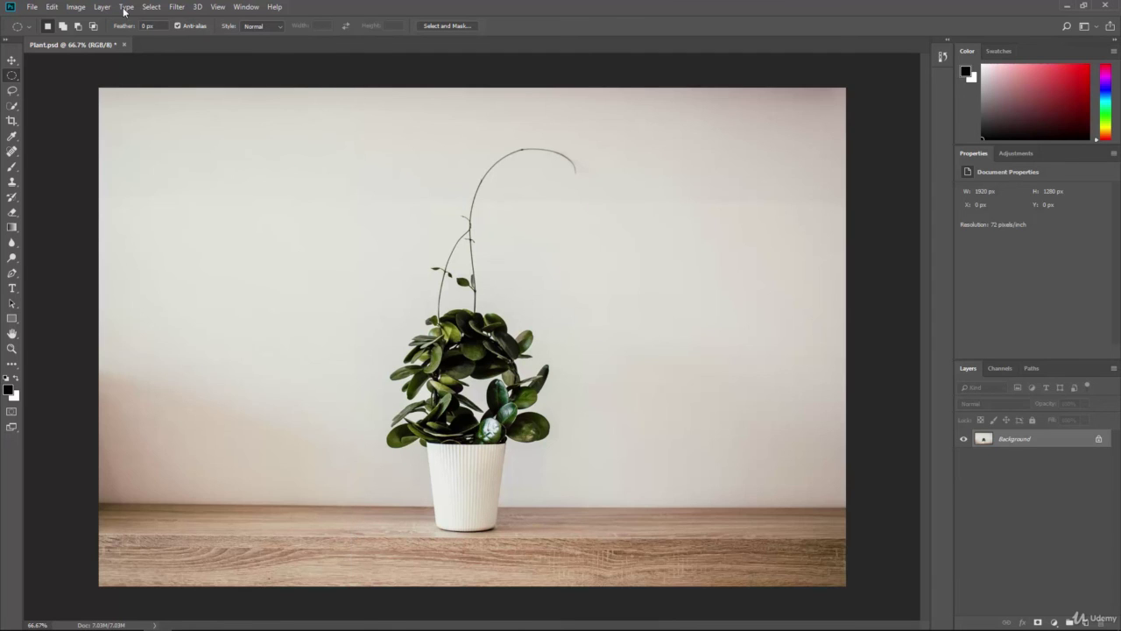
- Reduce the canvas width to 625 pixels with the anchor at middle left, accepting the clipping, and undo the change
left_click(84, 9)
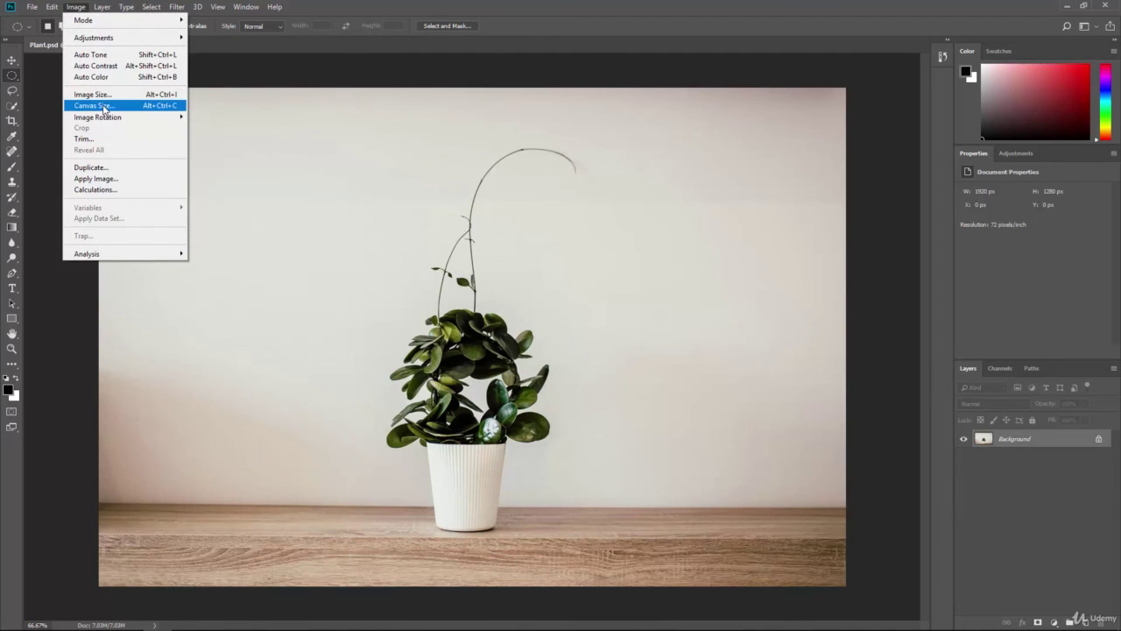
left_click(103, 106)
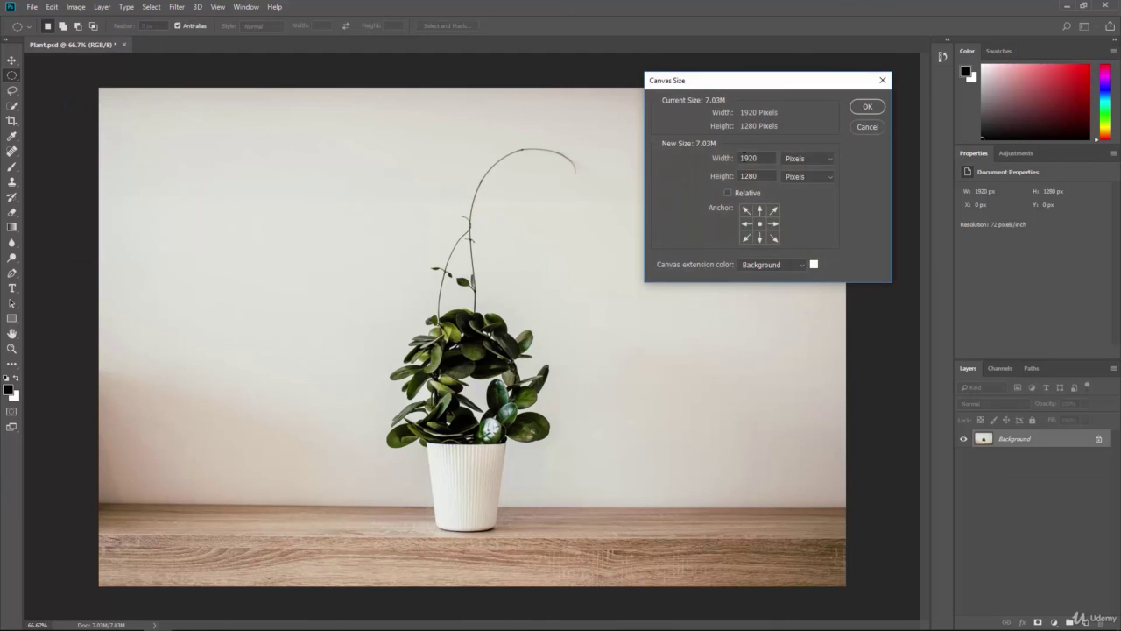
double_click(744, 158)
type("625")
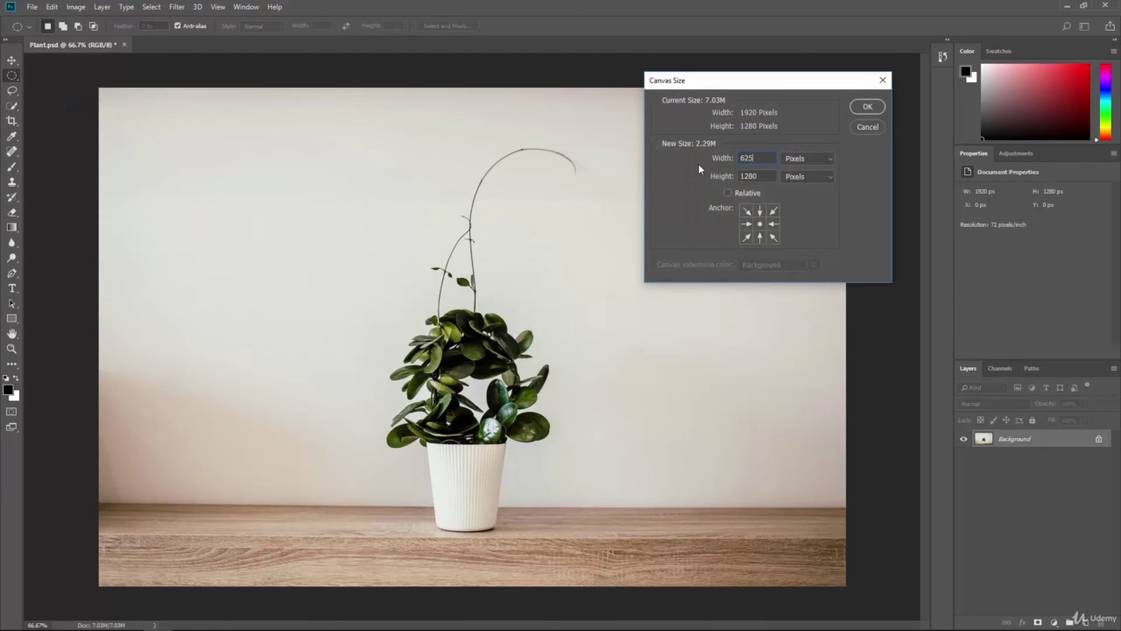
double_click(762, 179)
left_click(748, 225)
left_click(765, 156)
left_click(868, 107)
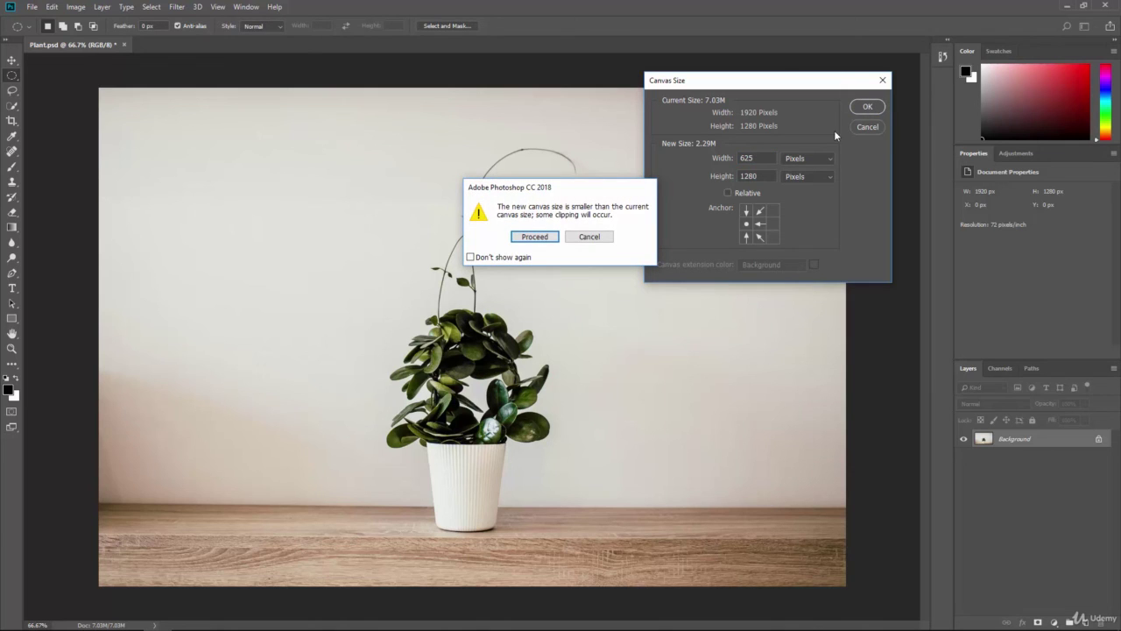
left_click(535, 239)
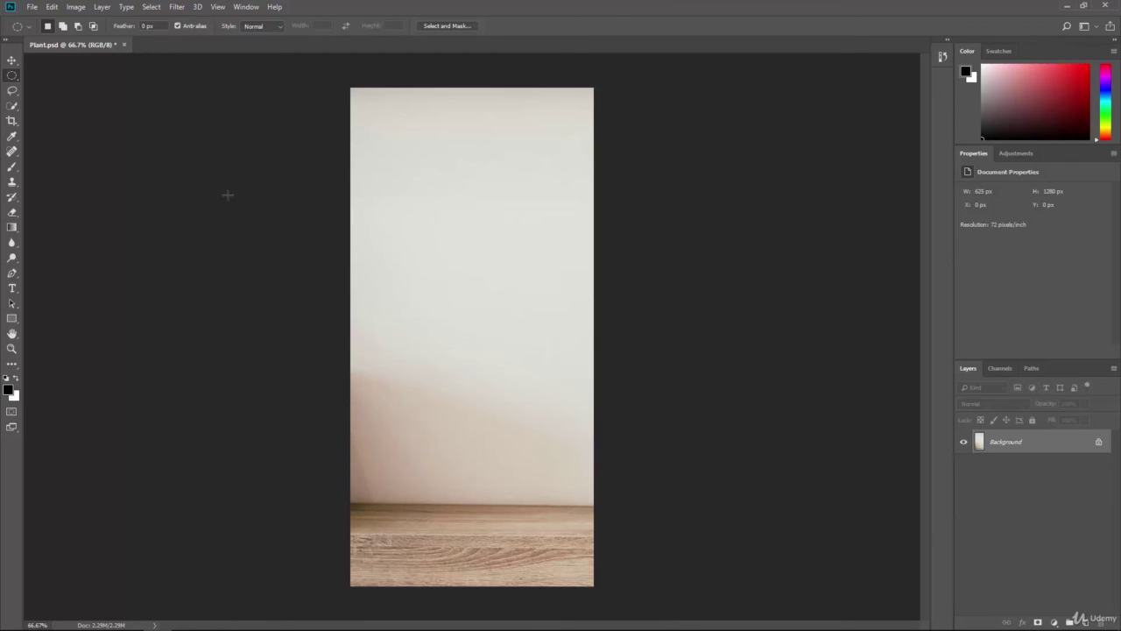
key("ctrl+z")
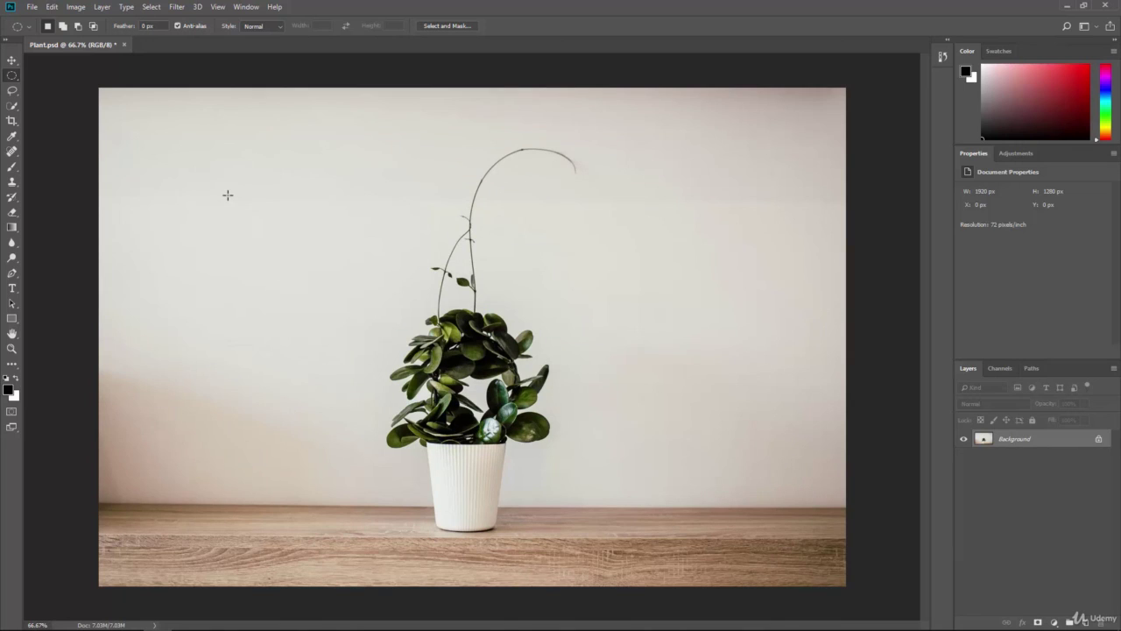